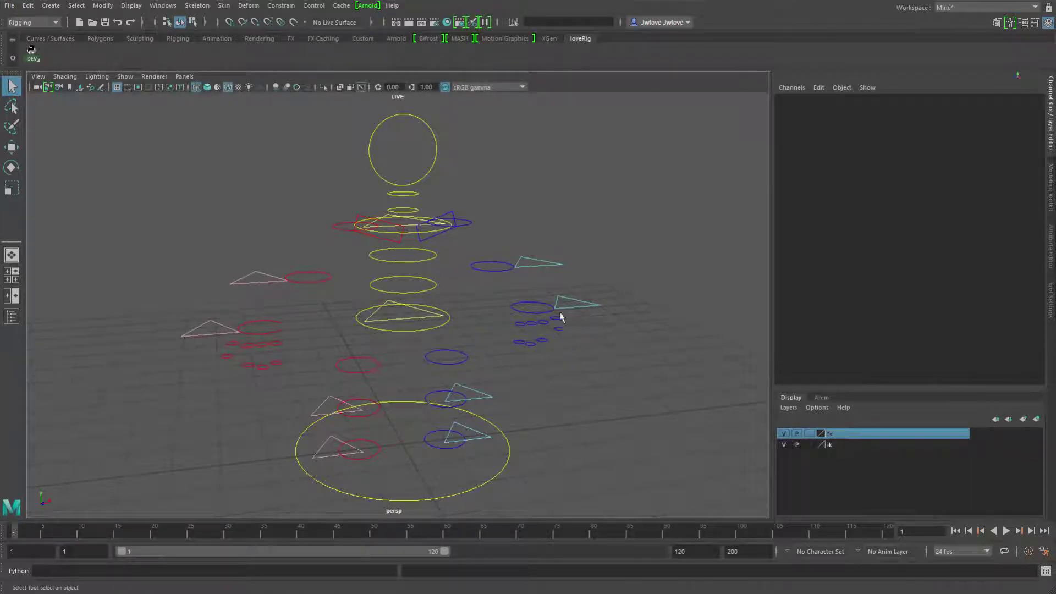
Hide the fk and ik display layers, inspect the right and left clavicle controls, and show both layers again
mouse_move(503, 297)
left_mouse_down("alt")
mouse_move(483, 303)
mouse_move(517, 302)
left_mouse_up("alt")
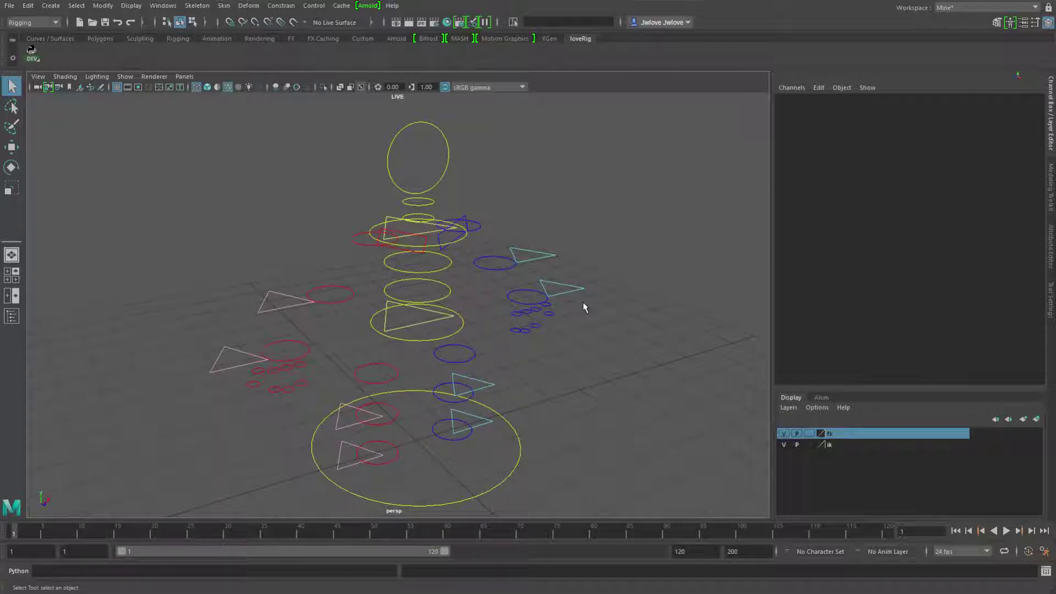
left_click_drag(648, 330, 627, 328, "alt")
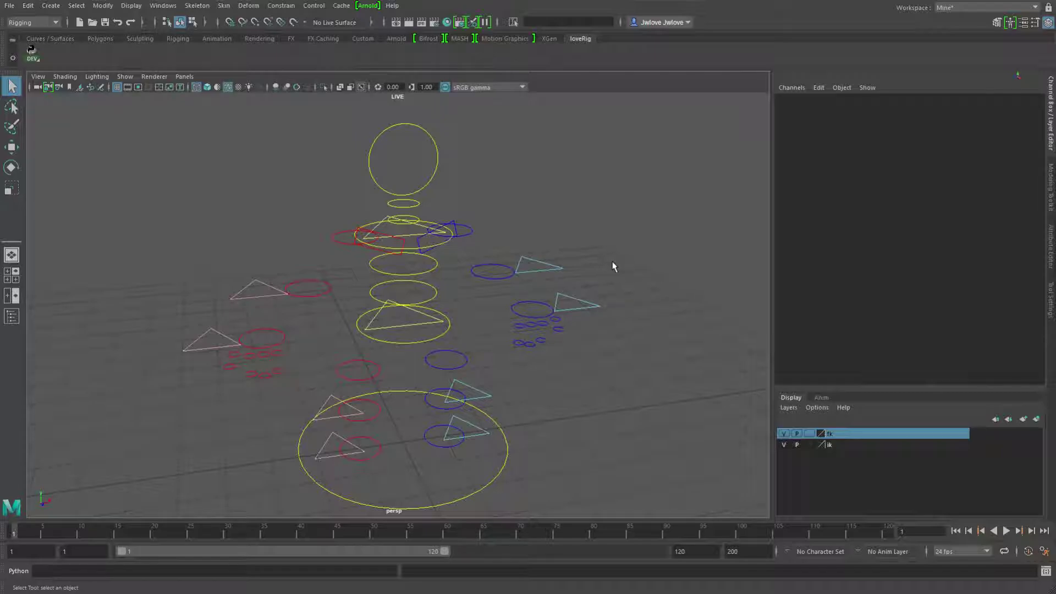
left_click(784, 444)
left_click(783, 433)
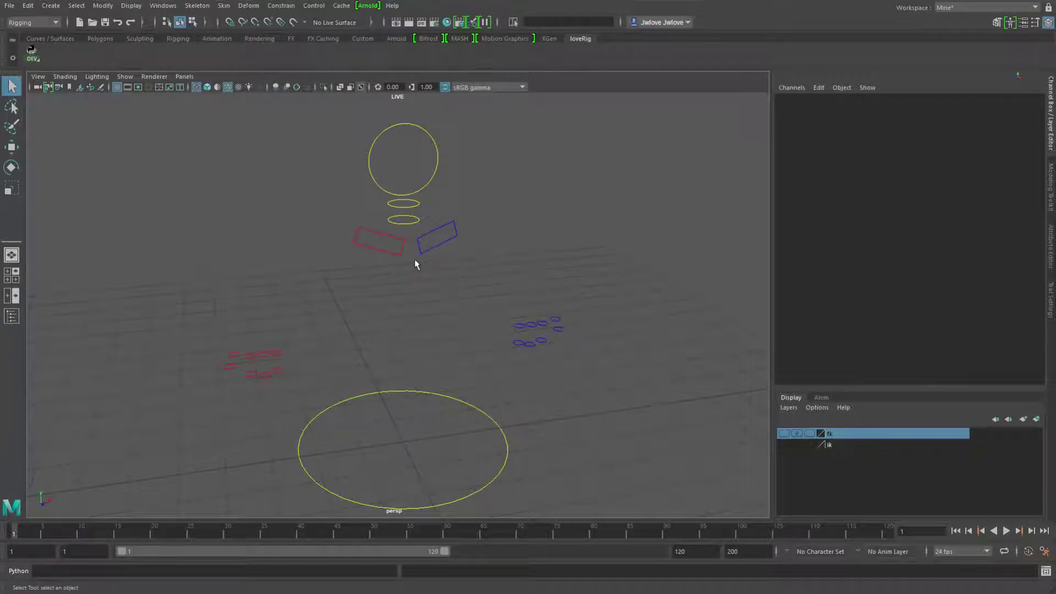
left_click(369, 246)
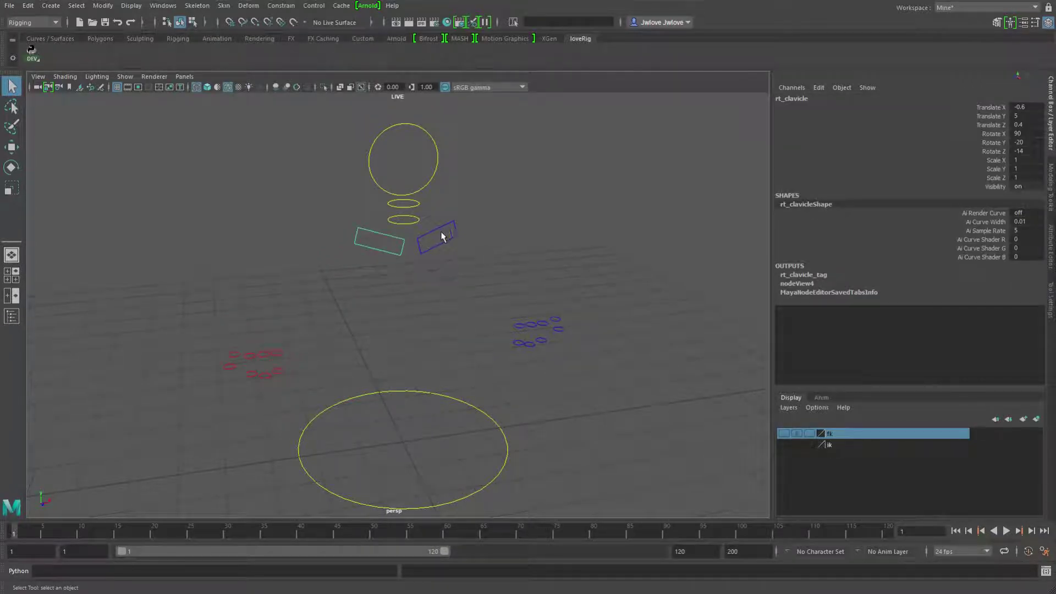
left_click(446, 237)
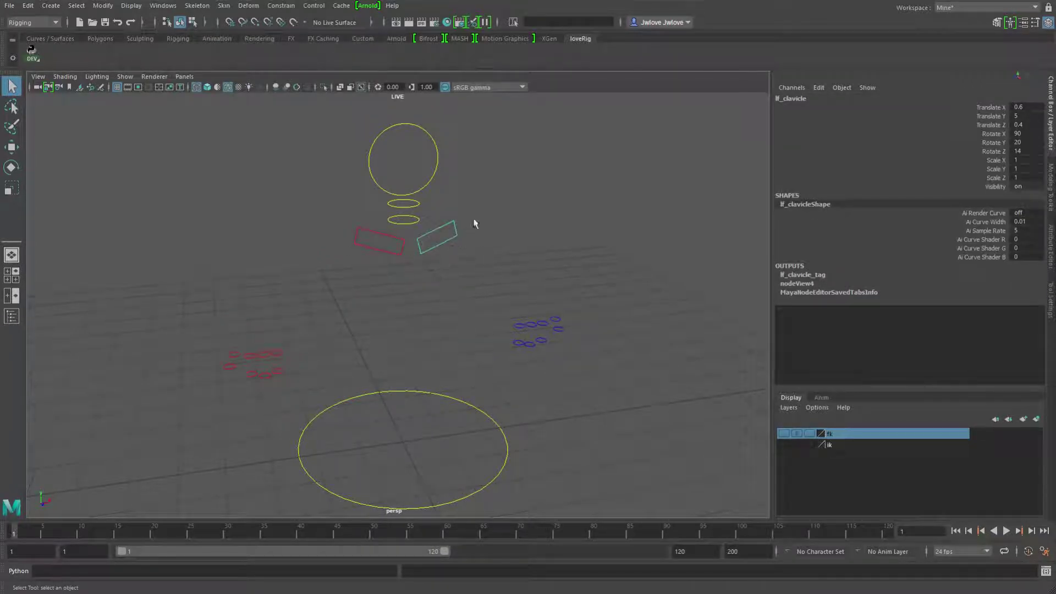
left_click(783, 434)
left_click(784, 445)
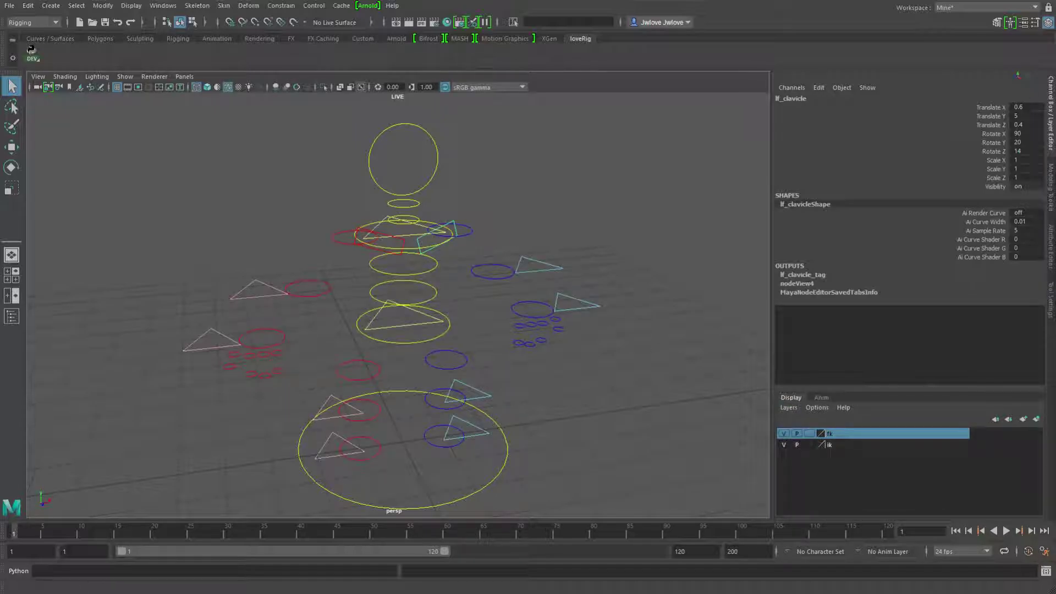
Bring up the Node Editor and examine how chest_tag connects to the clavicle, shoulder and IK arm tags, then clear the selection
left_click_drag(1055, 19, 634, 37)
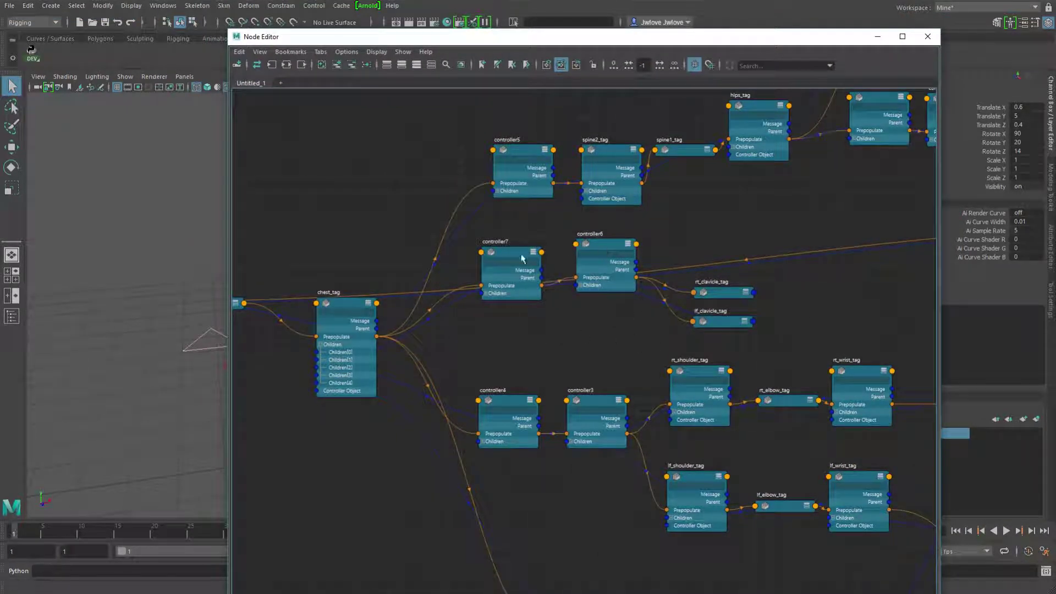
middle_click_drag(566, 319, 591, 258)
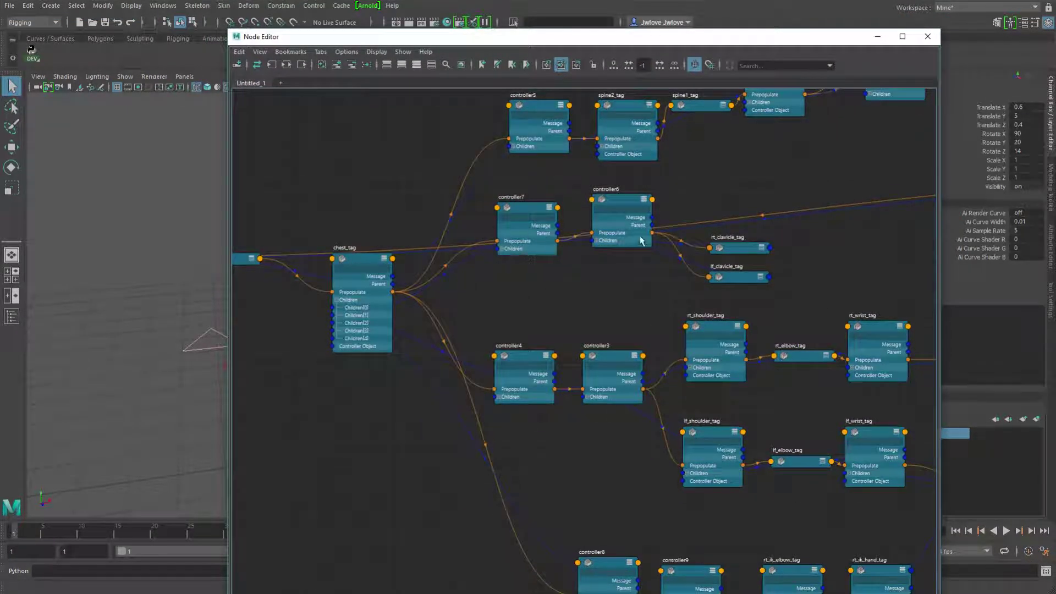
left_click(359, 265)
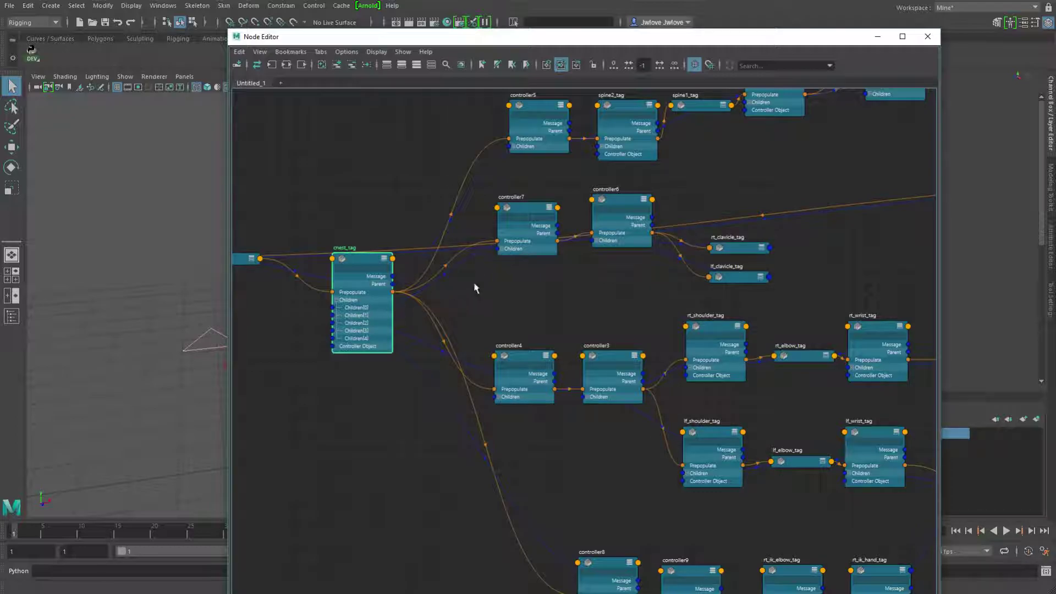
middle_click_drag(619, 289, 391, 271, "alt")
right_click_drag(391, 271, 470, 288, "alt")
middle_click_drag(469, 288, 399, 282, "alt")
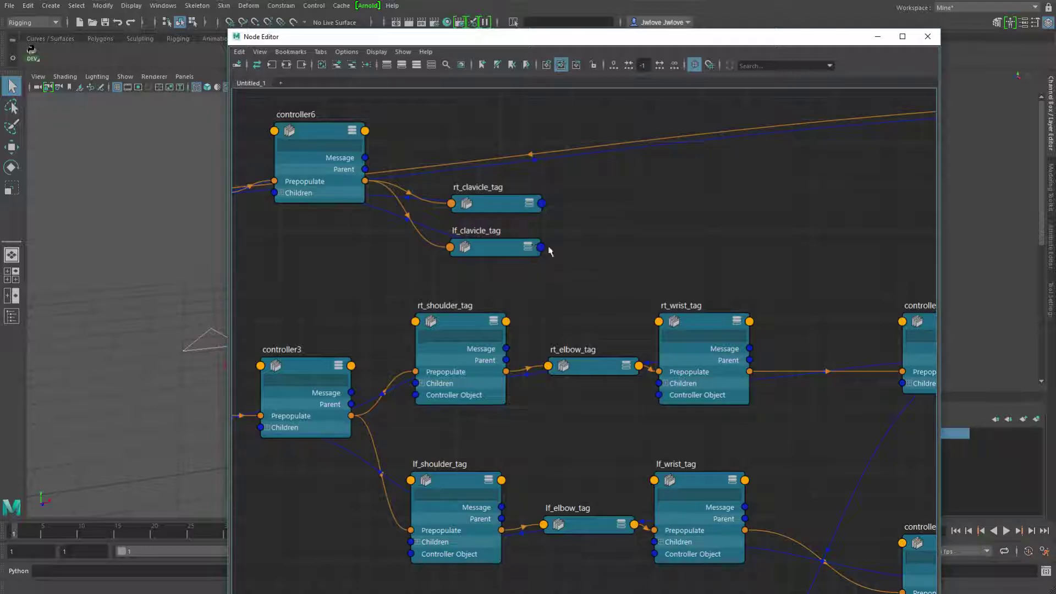
scroll(594, 330, "down", 3)
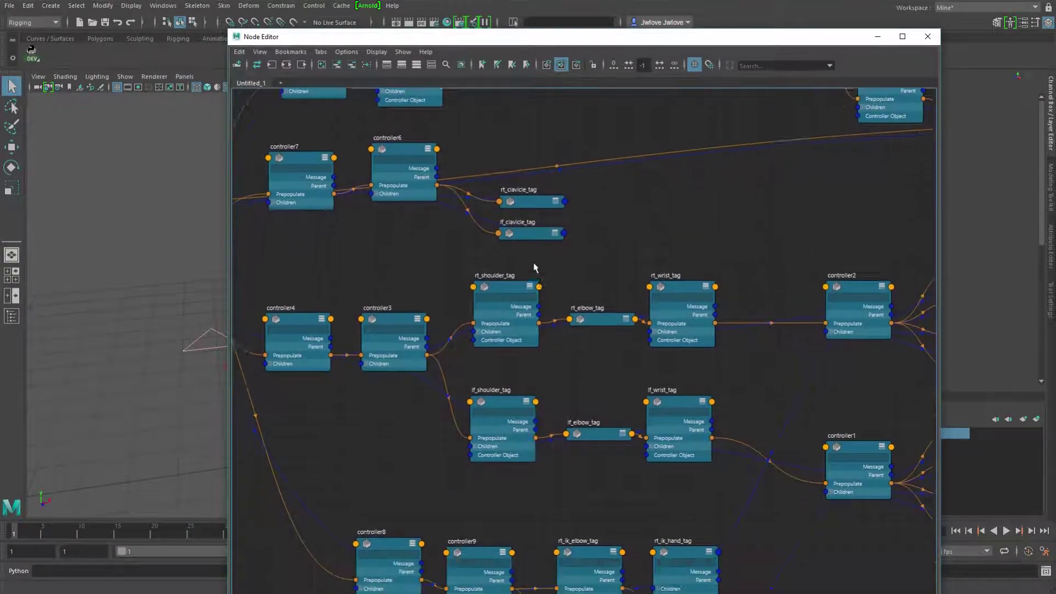
middle_click_drag(533, 257, 532, 209)
middle_click_drag(650, 535, 606, 457, "alt")
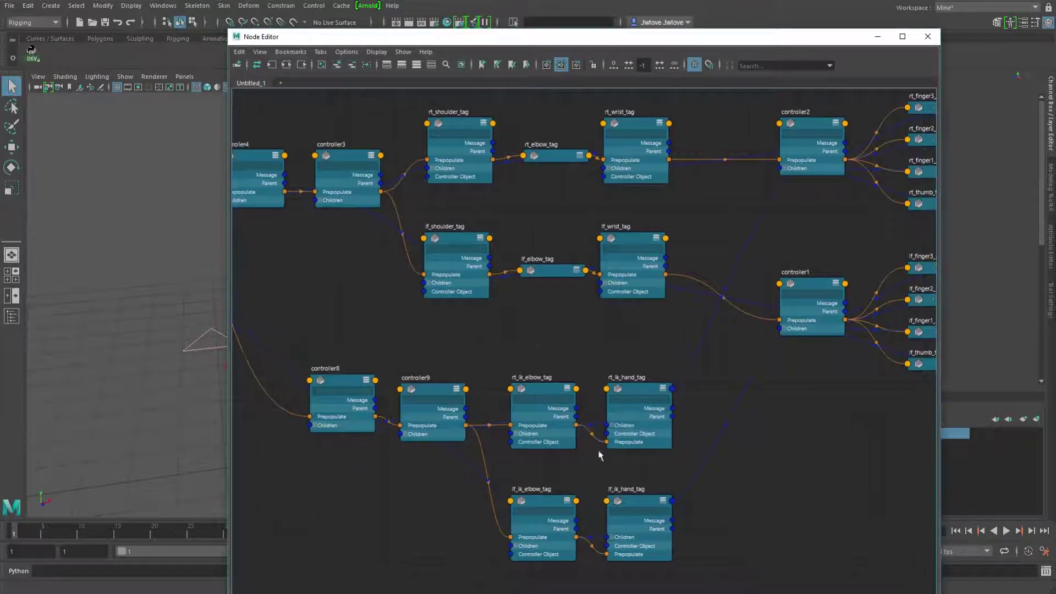
middle_click_drag(575, 342, 577, 501, "alt")
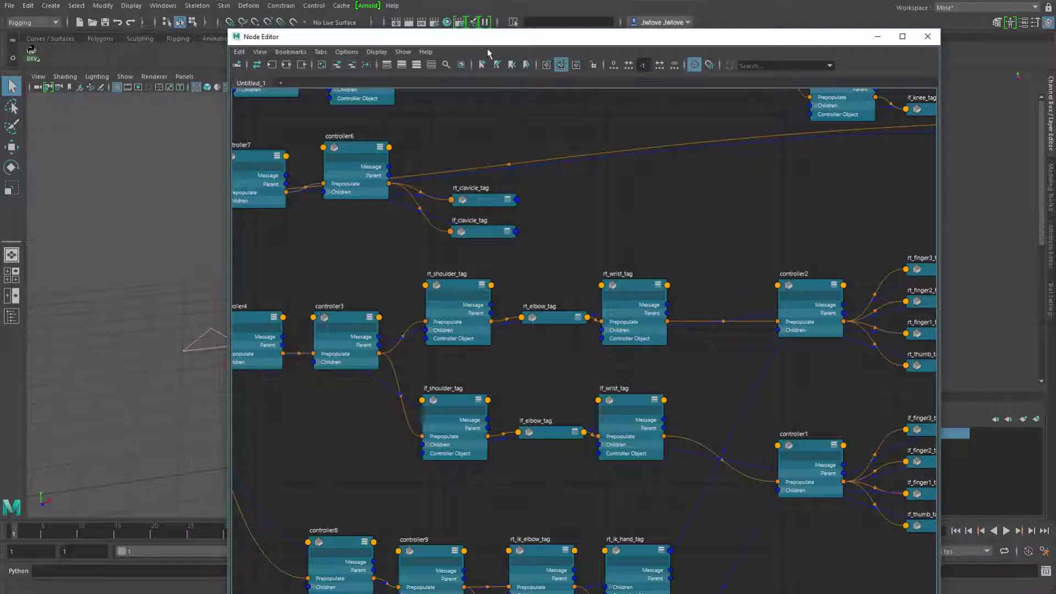
left_click_drag(396, 39, 1055, 27)
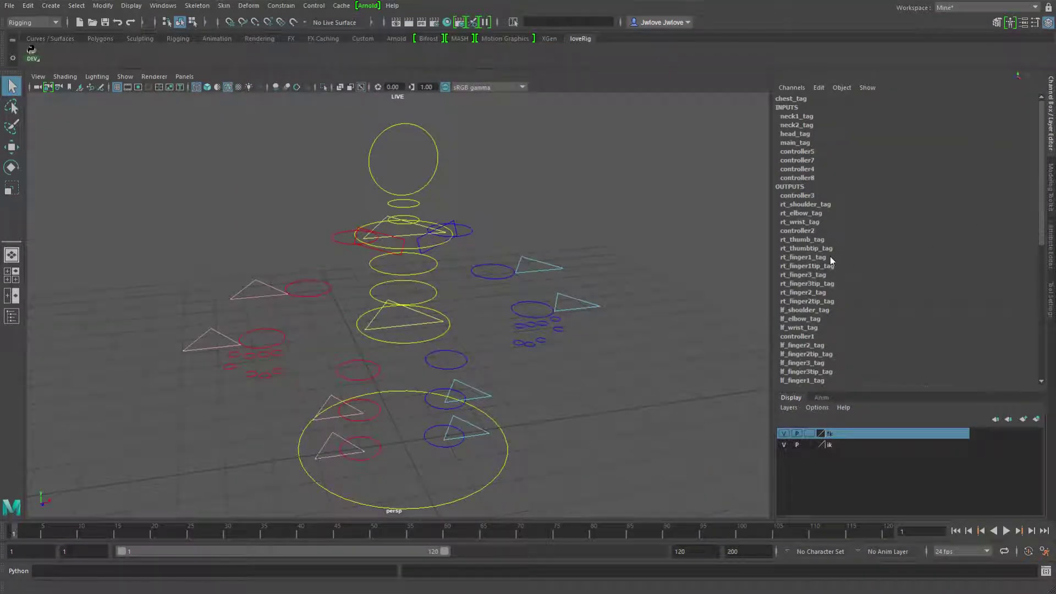
left_click(645, 330)
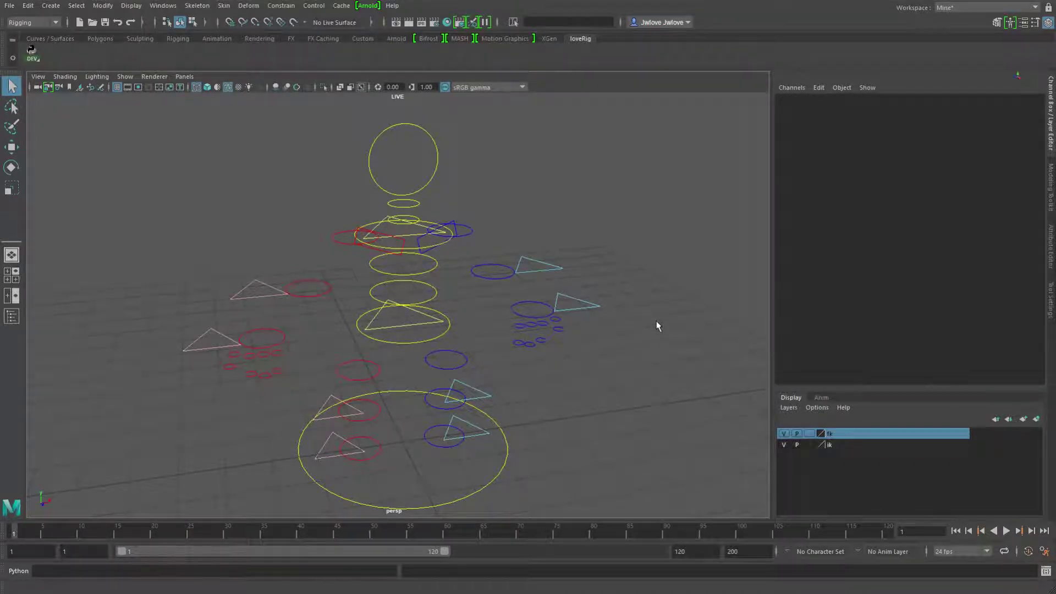
Check the left IK hand's Fk Ik attribute, and pick walk down from the left clavicle to the FK shoulder control
middle_click_drag(656, 322, 587, 297, "alt")
right_click_drag(586, 297, 641, 297, "alt")
middle_click_drag(641, 297, 640, 332, "alt")
left_click_drag(607, 290, 580, 331)
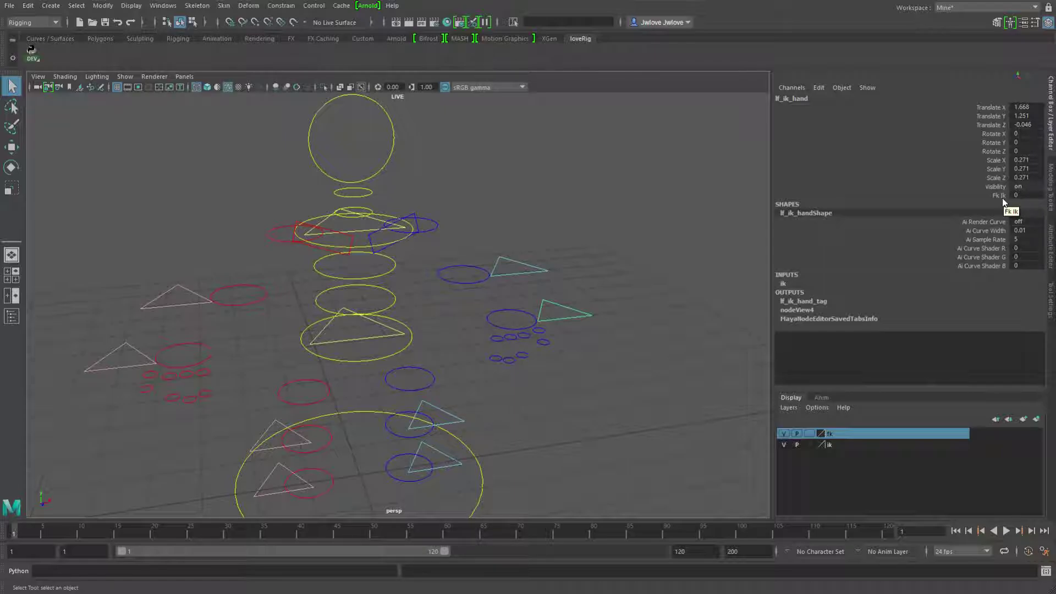
left_click(373, 242)
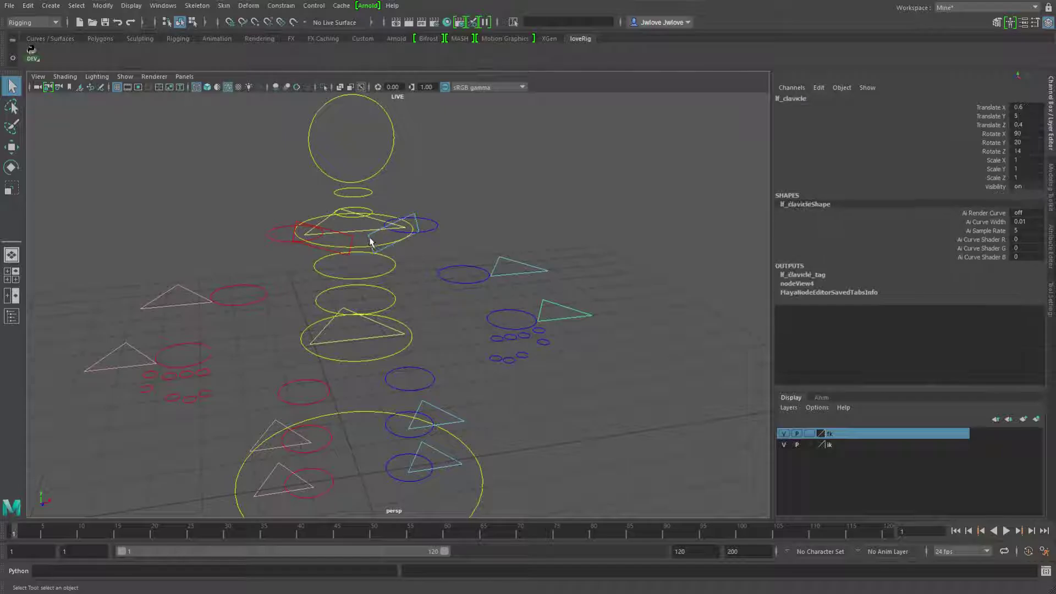
key("Down")
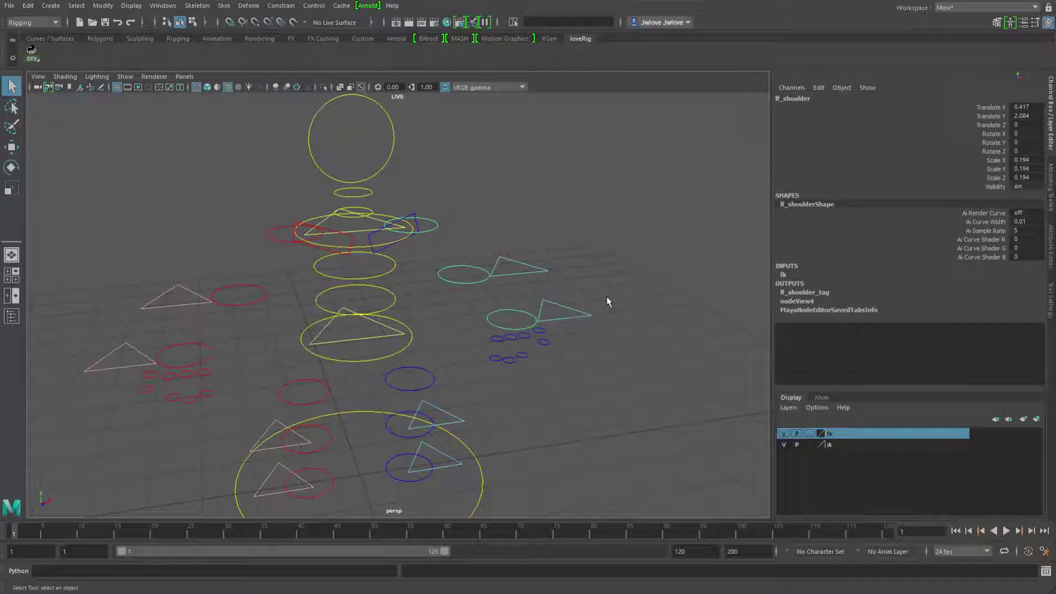
Set the Fk Ik attribute of the left IK hand control to 1
left_click_drag(606, 297, 580, 323)
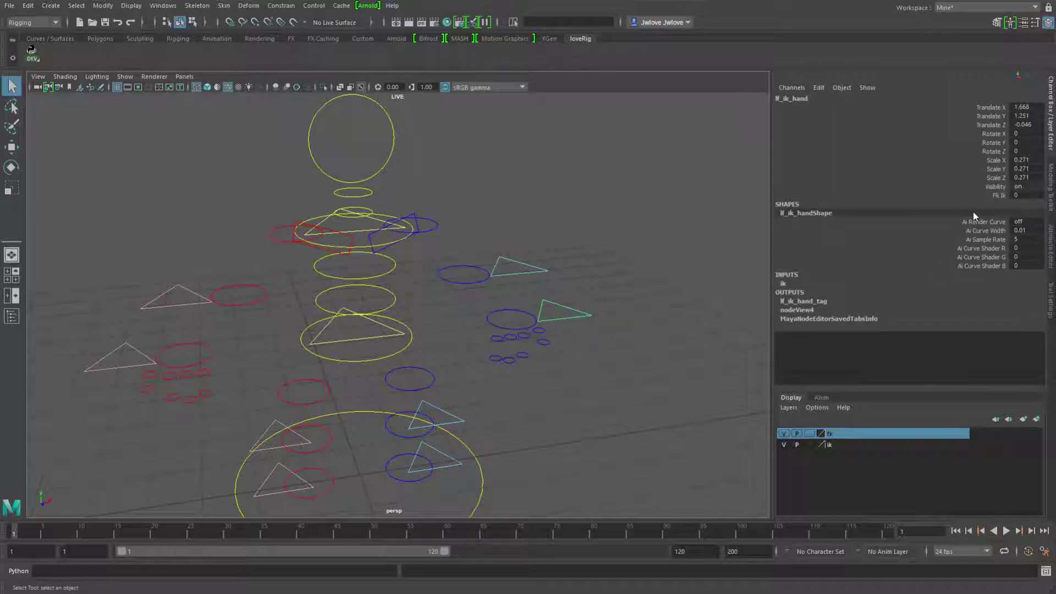
left_click(1001, 196)
middle_click_drag(618, 193, 687, 196)
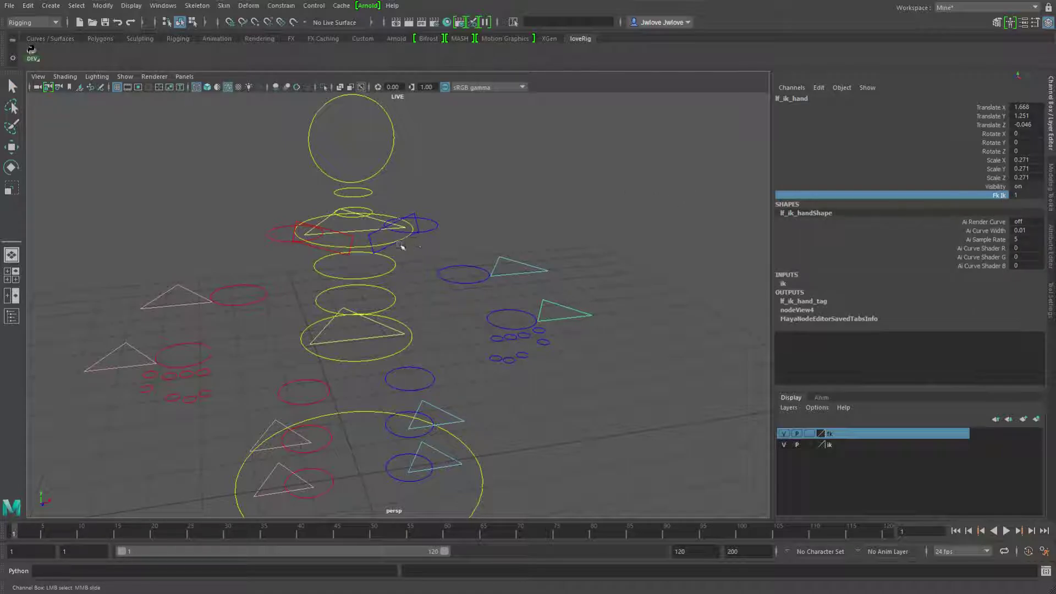
Pick walk down from the left clavicle to the left IK elbow, and check the Fk Ik attribute on the left IK hand
left_click_drag(370, 238, 431, 258)
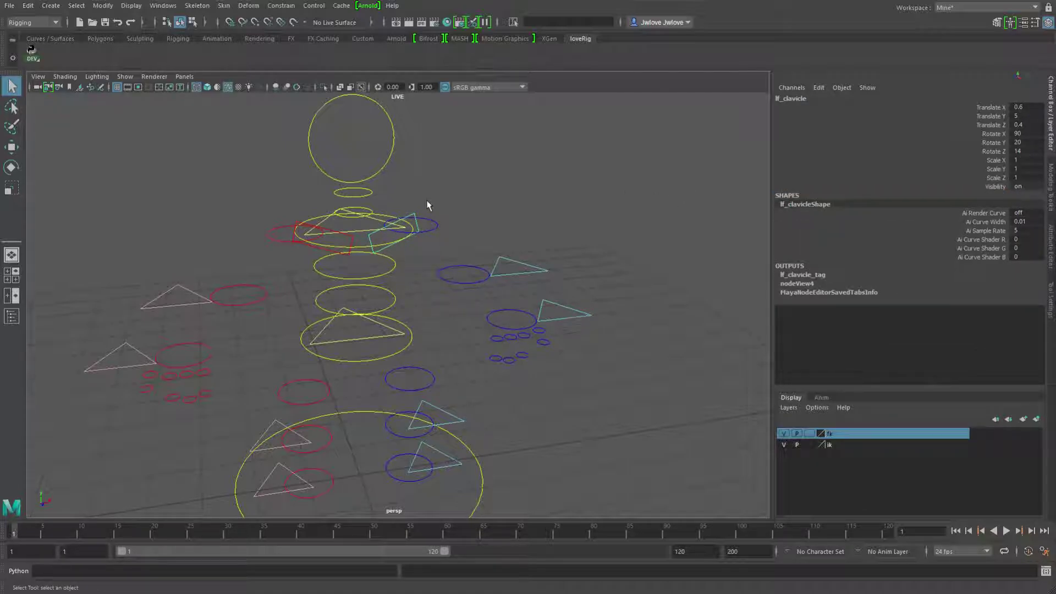
left_click(464, 200)
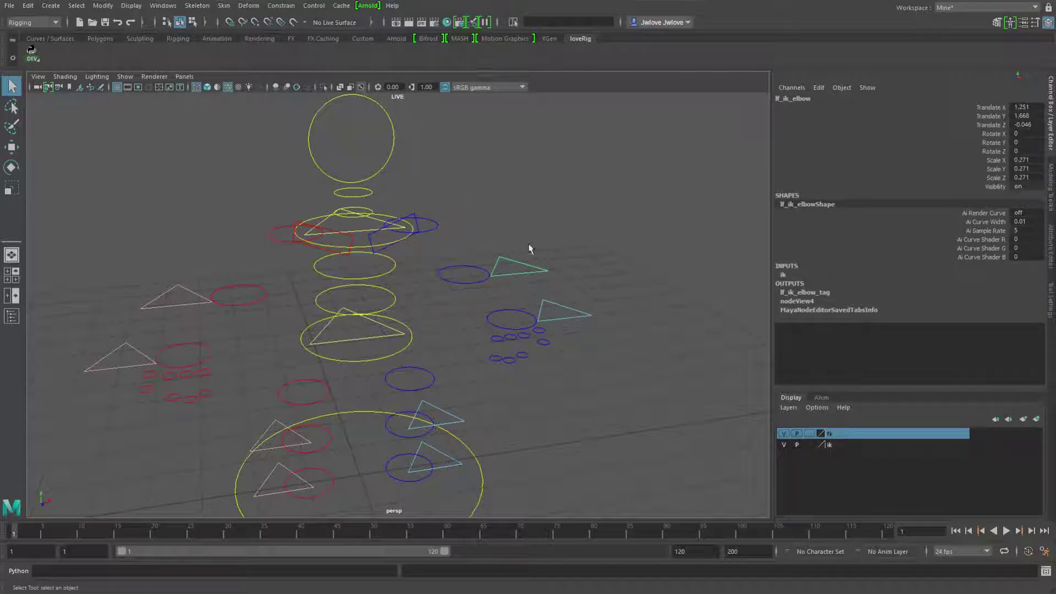
left_click(586, 315)
left_click(1002, 196)
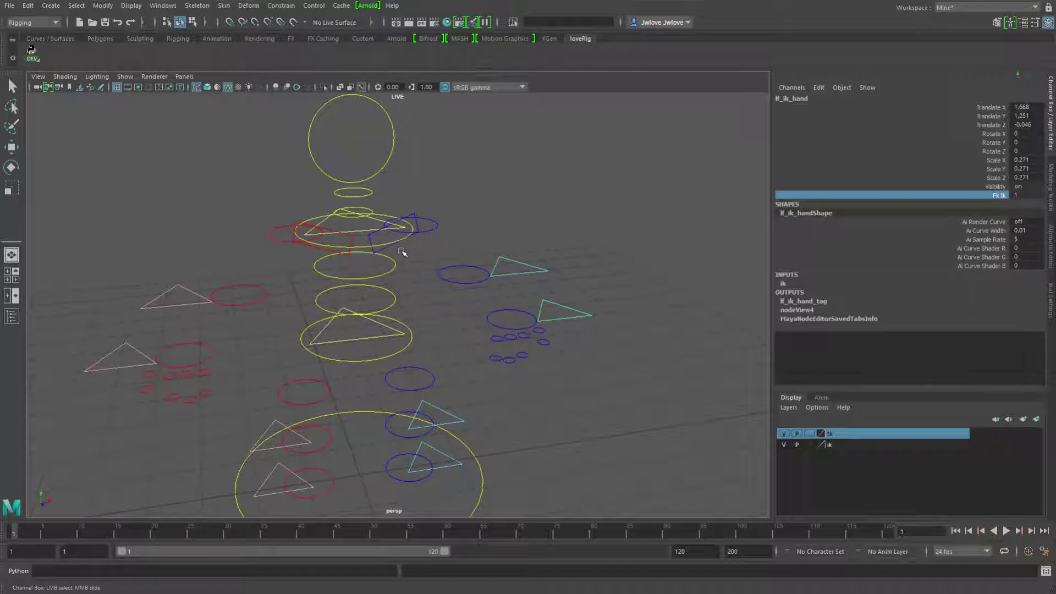
left_click(528, 273)
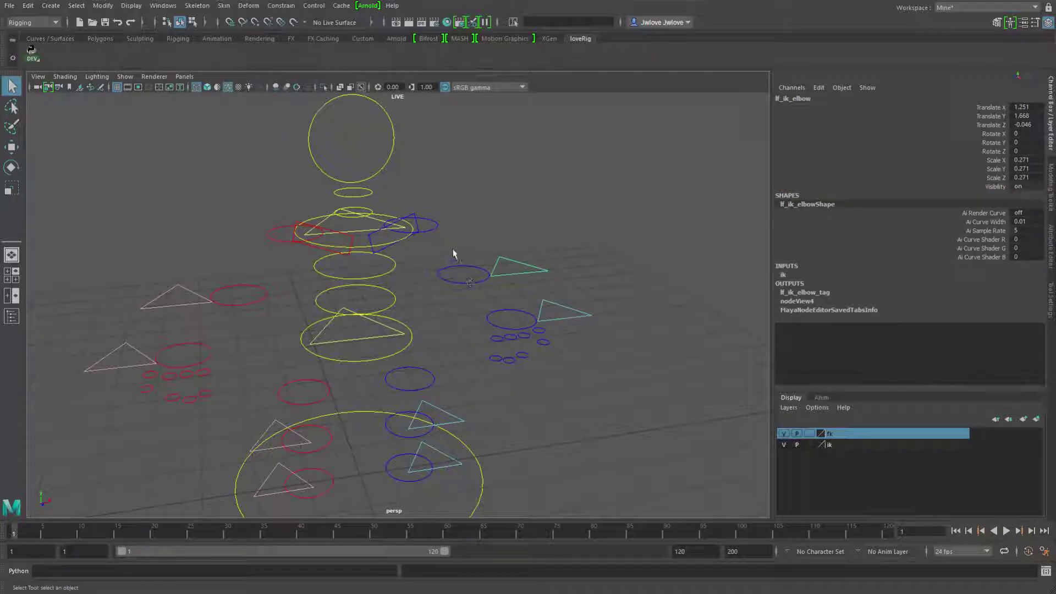
Test pick walking up from the left shoulder and IK elbow to the clavicle, and between the left fingers and the IK hand
left_click(438, 225)
key("Up")
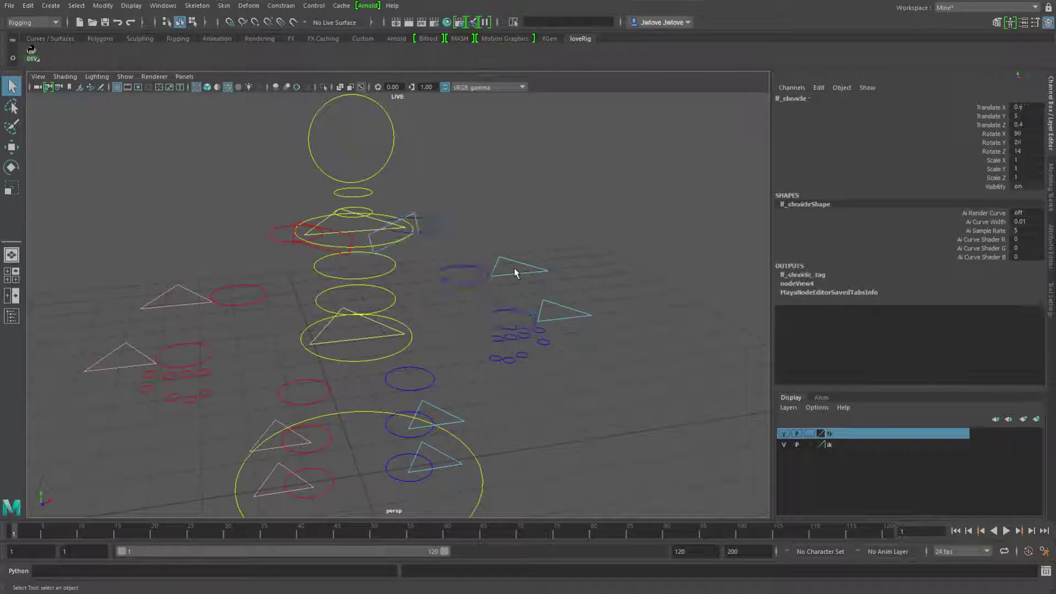
left_click(526, 272)
key("Up")
left_click(512, 309)
key("Down")
key("Up")
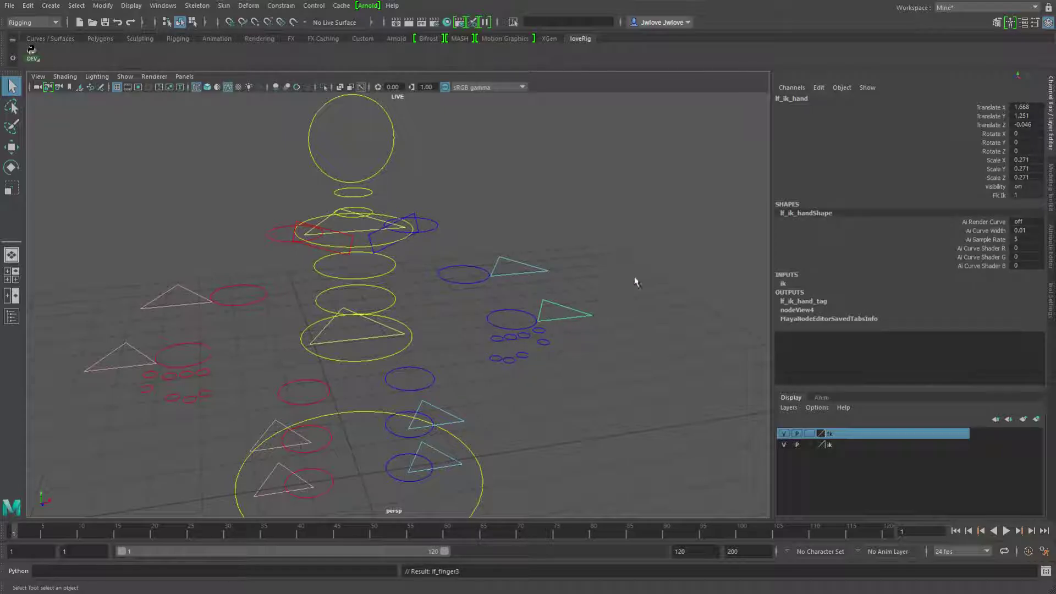
Set the left IK hand's Fk Ik attribute to 0 and pick walk down, across the left fingers and up to the left wrist
left_click(1000, 195)
middle_click_drag(718, 190, 682, 189)
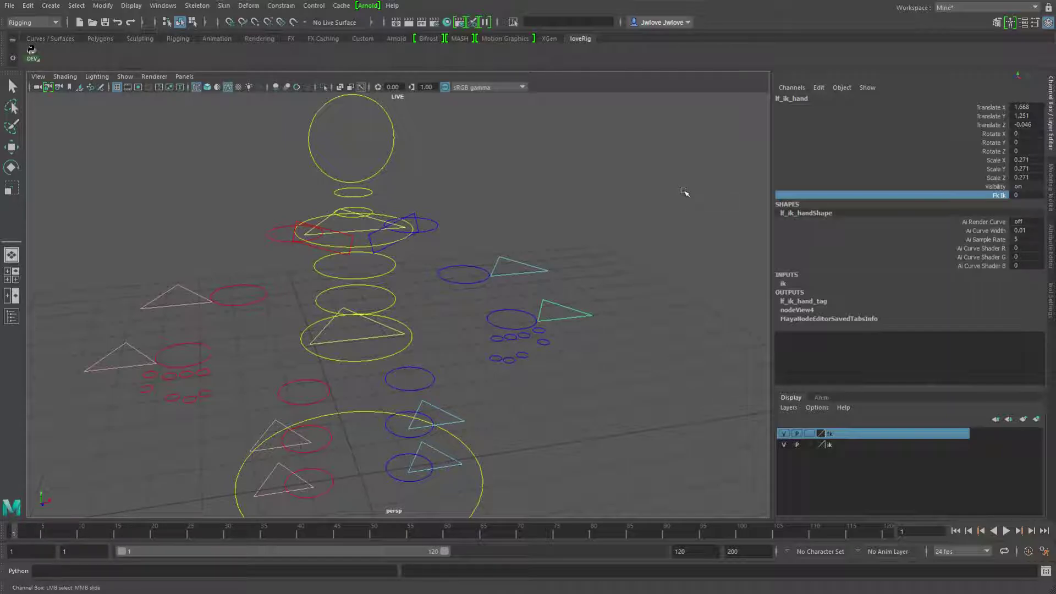
key("Down")
key("Right")
key("Right")
key("Up")
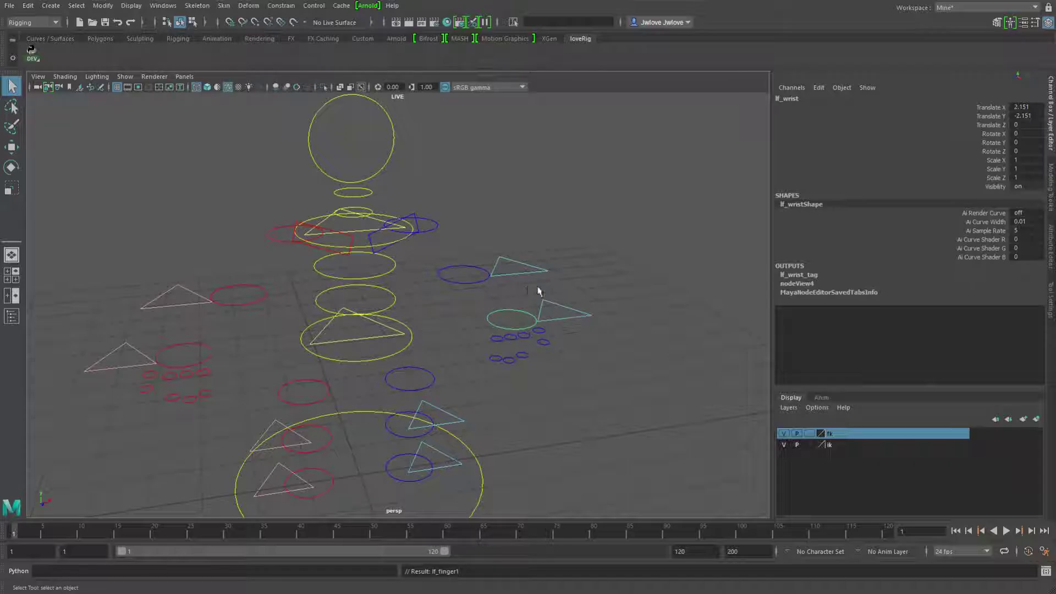
Bring back the Node Editor and examine the connections from controller2 to rt_wrist_tag and rt_ik_hand_tag
left_click_drag(1055, 5, 179, 6)
middle_click_drag(673, 238, 407, 180, "alt")
middle_click_drag(507, 264, 596, 256, "alt")
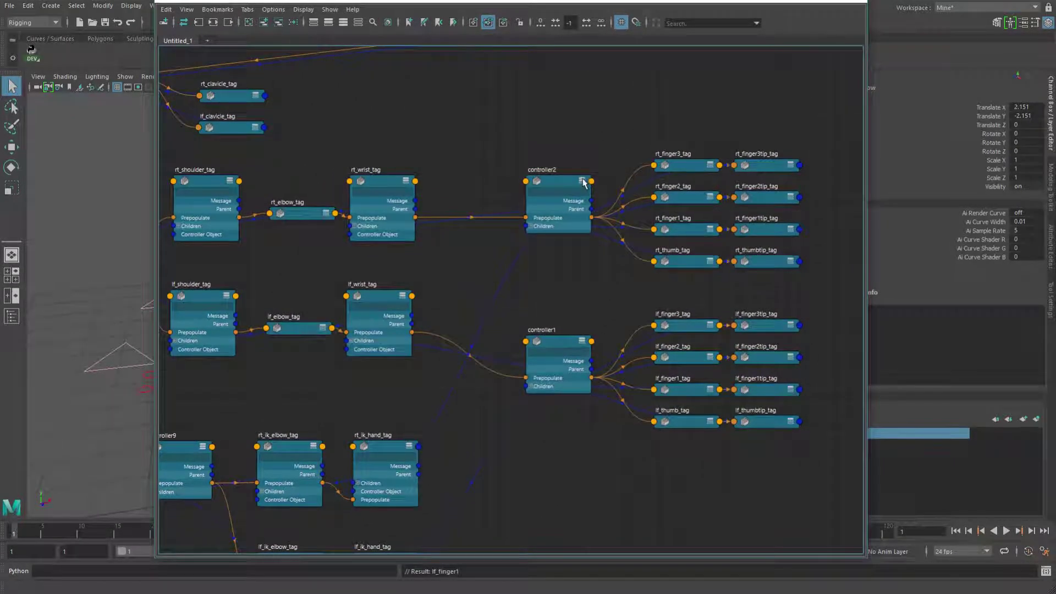
left_click(432, 221)
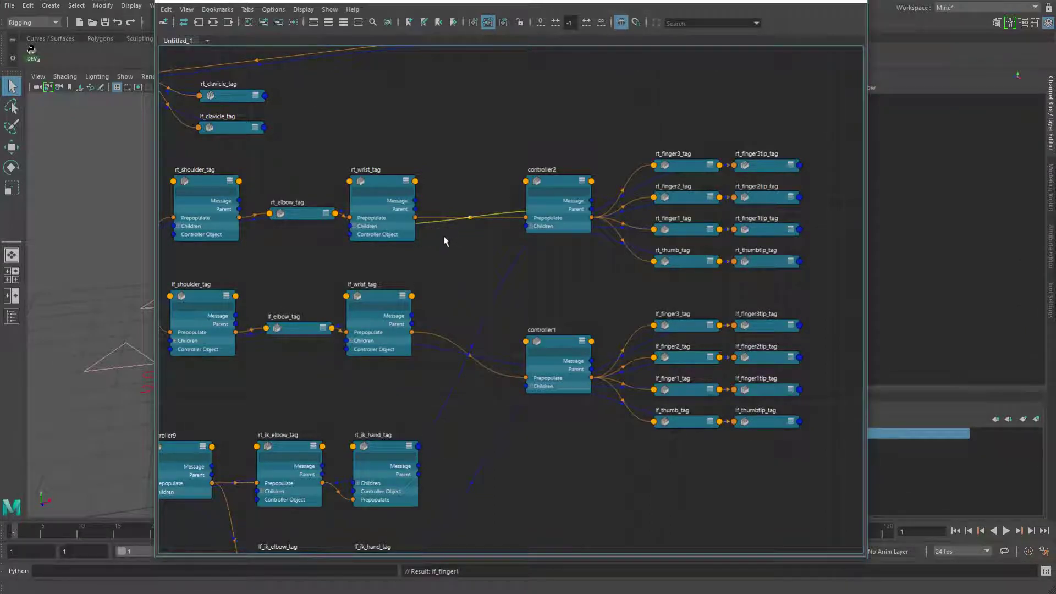
left_click_drag(447, 239, 421, 223)
left_click_drag(526, 226, 419, 446)
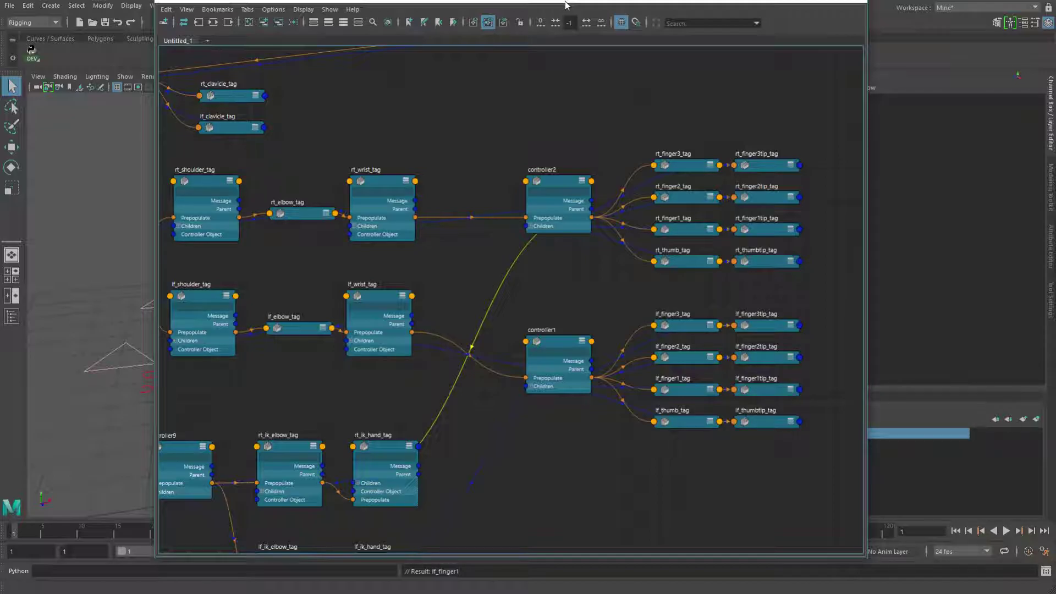
left_click_drag(576, 2, 467, 1)
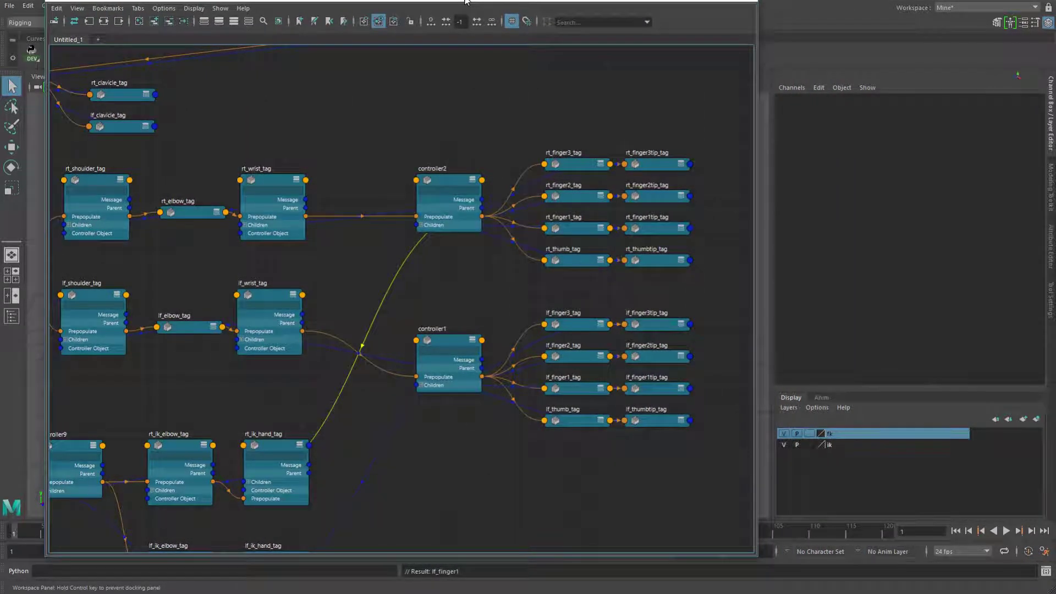
Inspect the Parent attribute of the controller2 and controller1 nodes in the Attribute Editor
left_click(453, 185)
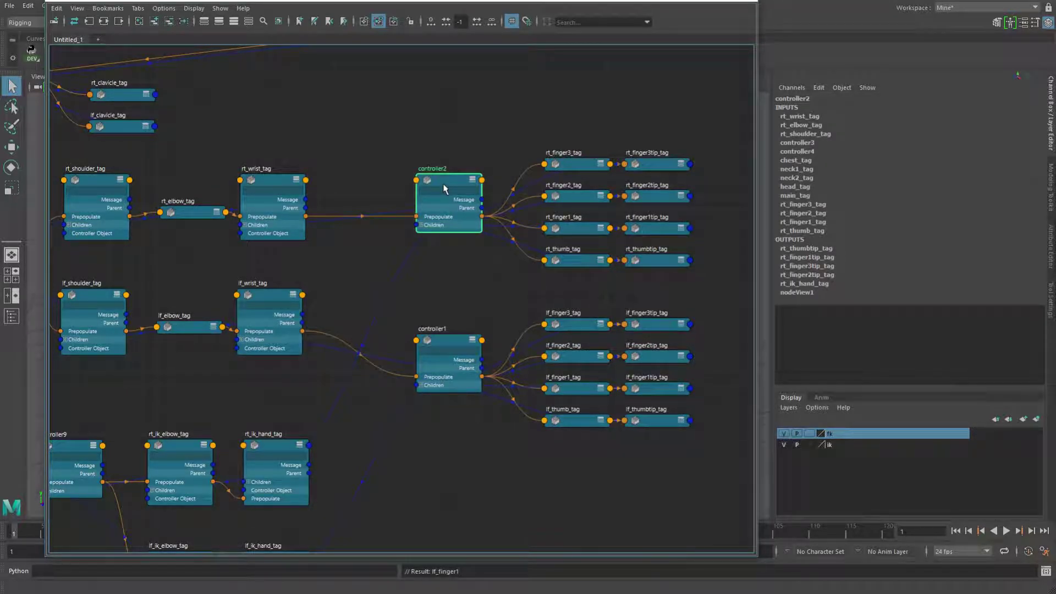
key("ctrl+a")
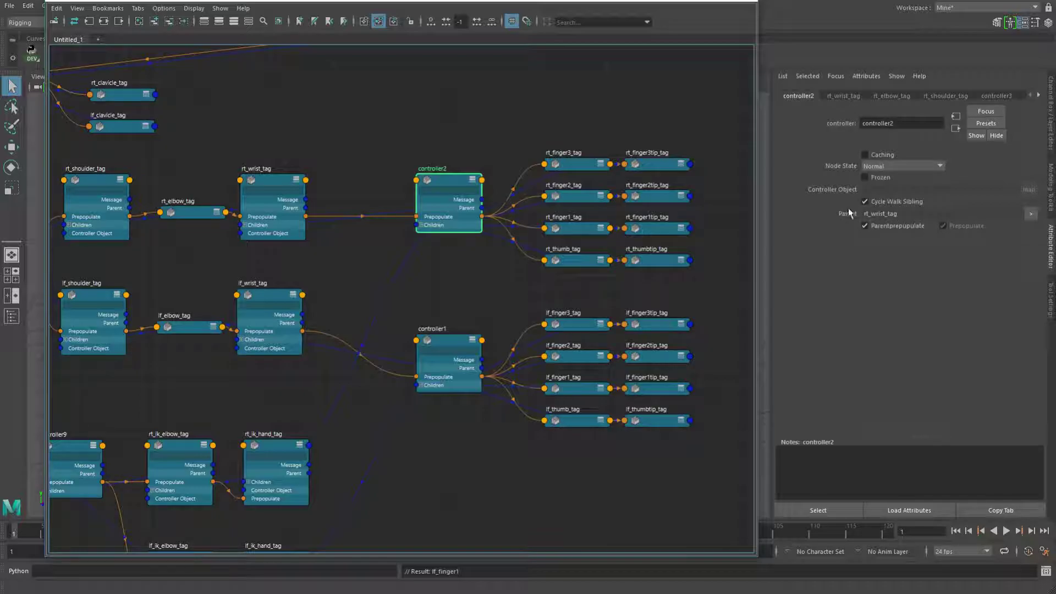
left_click(459, 343)
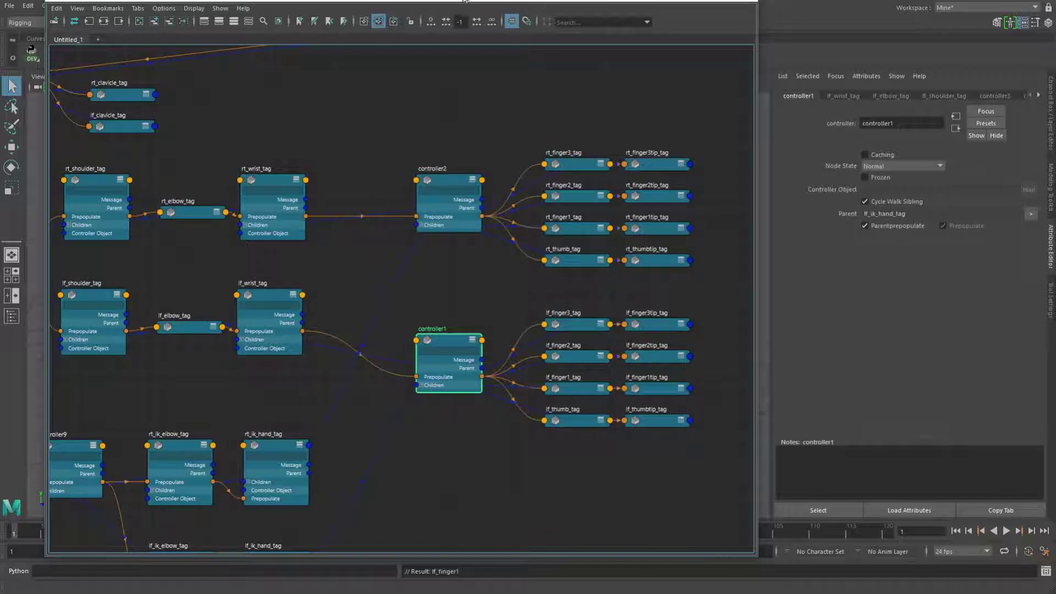
Bring back the Node Editor and load the pw_overrides bookmark
left_click_drag(464, 1, 1034, 8)
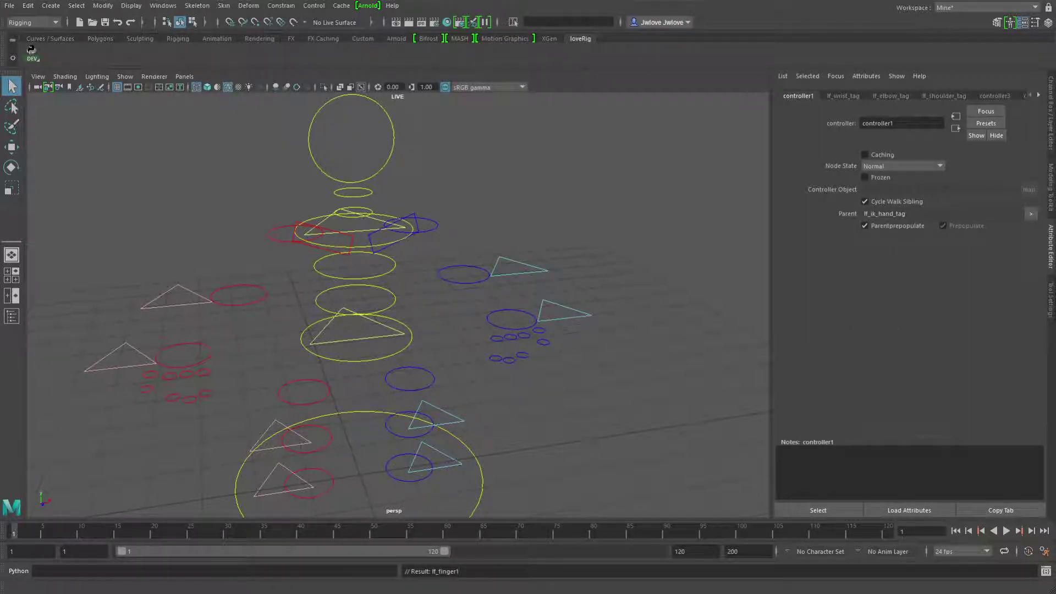
left_click(31, 49)
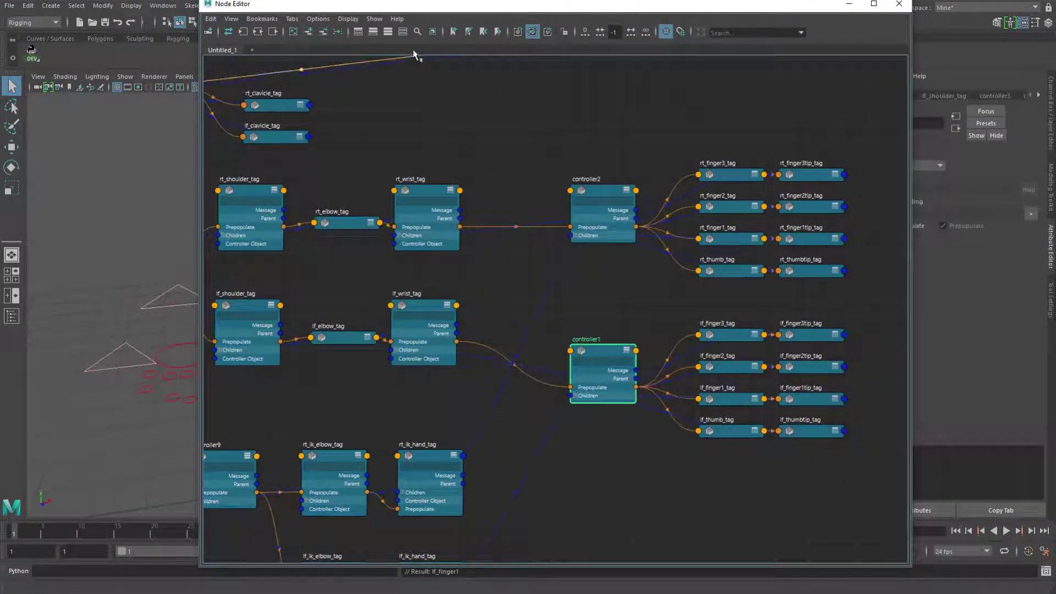
left_click(262, 19)
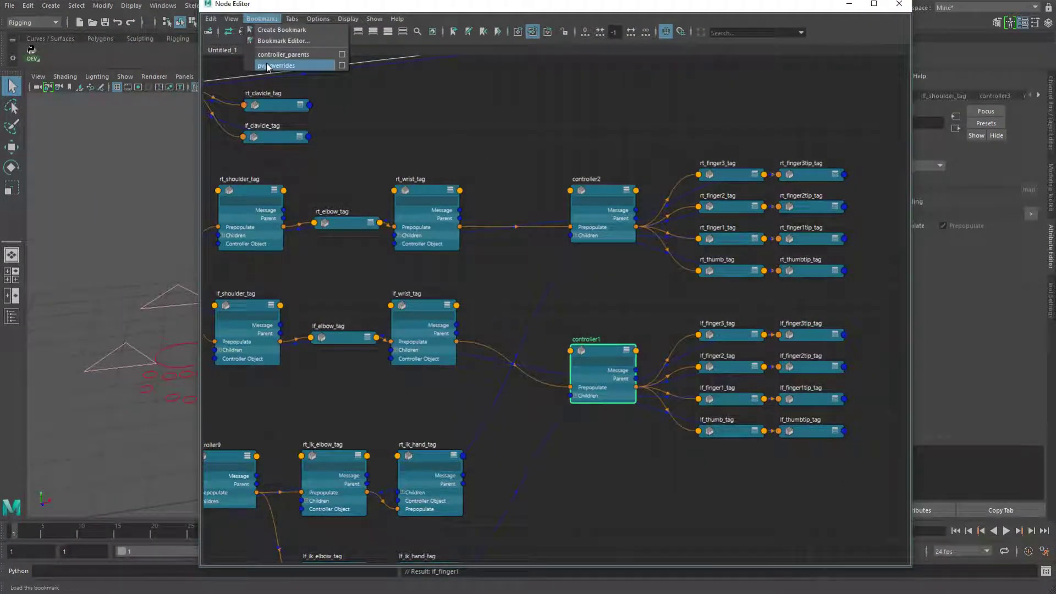
left_click(291, 64)
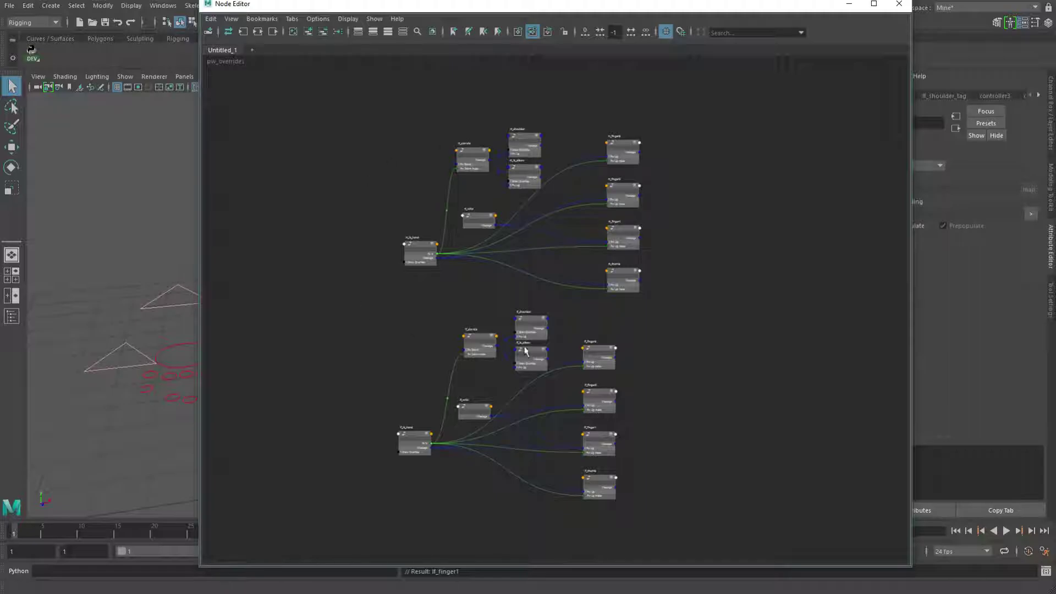
Expand the Pw Up inputs of lf_finger3, lf_finger2, lf_finger1 and lf_thumb, and the Pw Down inputs of lf_clavicle
middle_click_drag(565, 289, 561, 193, "alt")
right_click_drag(563, 214, 695, 239, "alt")
middle_click_drag(627, 277, 734, 181, "alt")
left_click(704, 221)
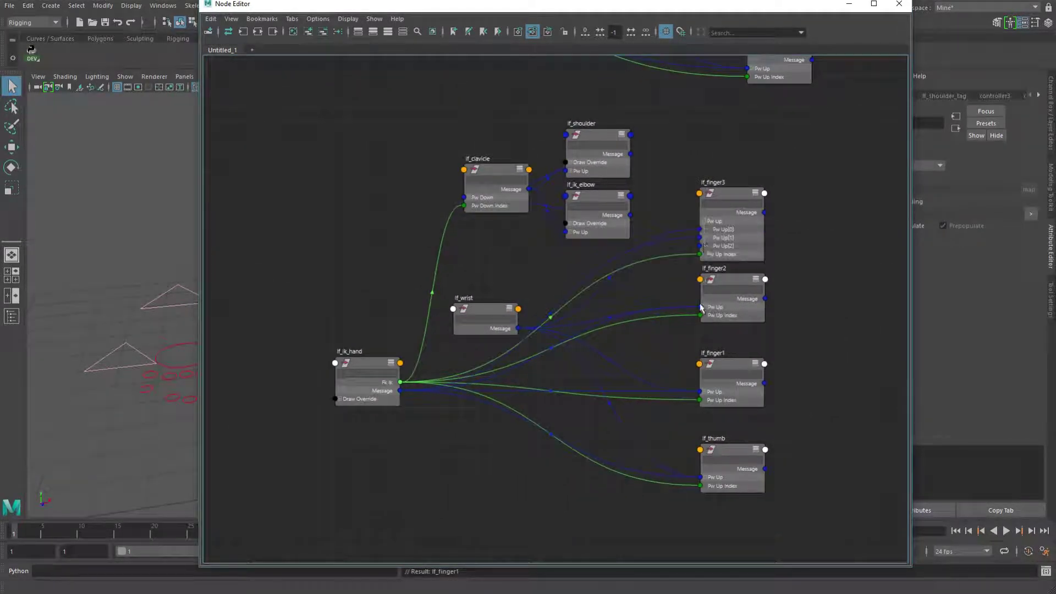
left_click(705, 307)
left_click(706, 392)
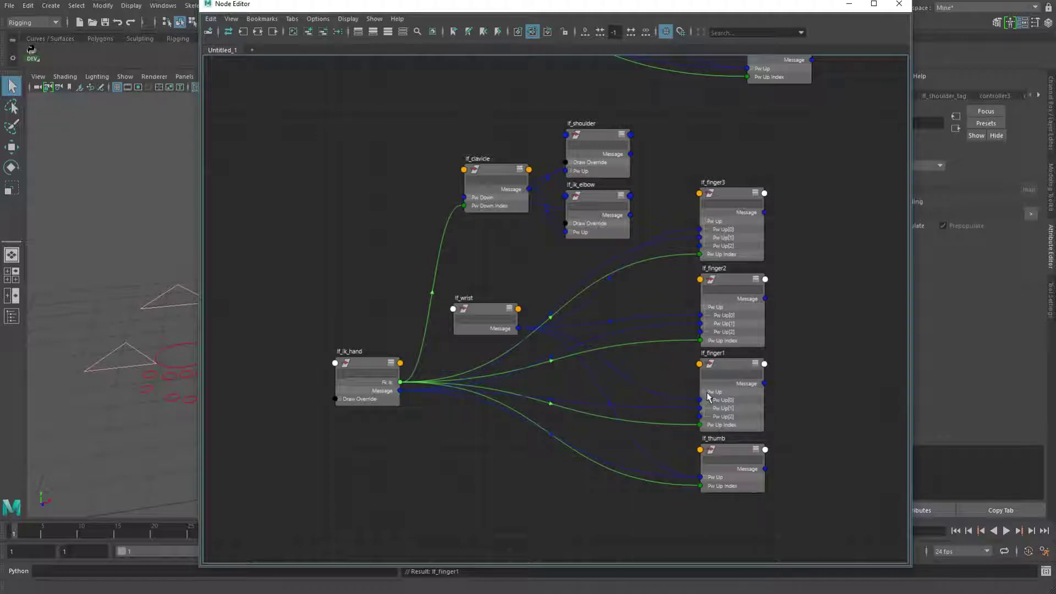
left_click(707, 477)
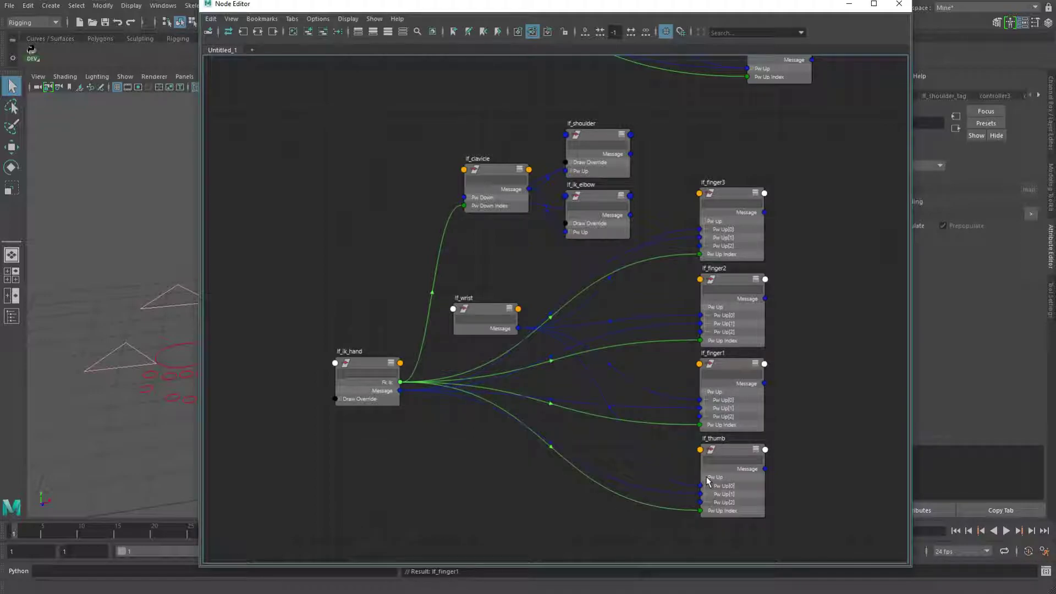
left_click(468, 198)
Examine the Pw Down attributes of lf_clavicle up close and select that node
scroll(535, 292, "up", 6)
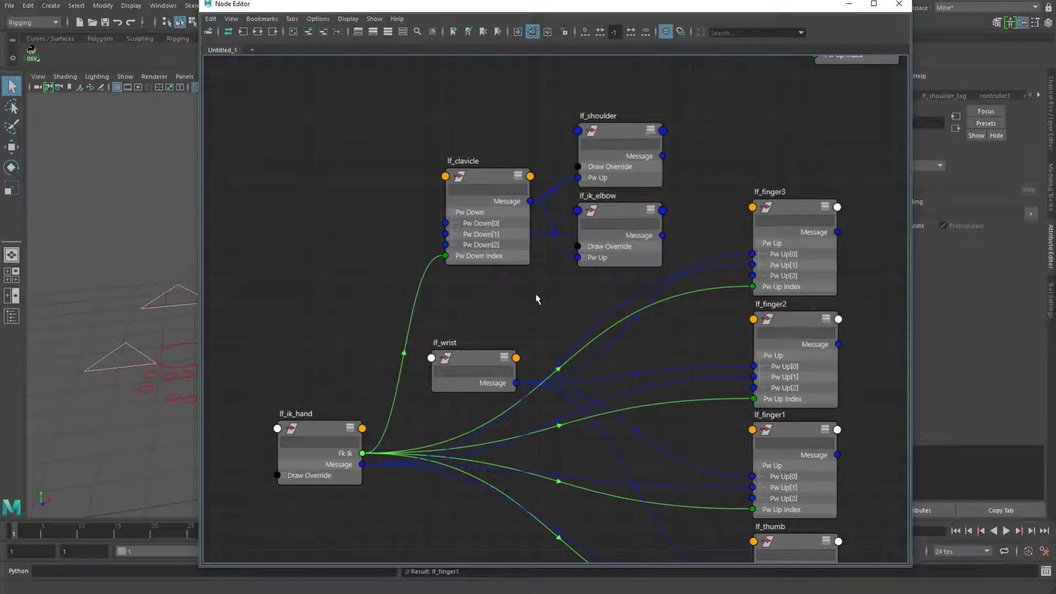
middle_click_drag(656, 273, 653, 385, "alt")
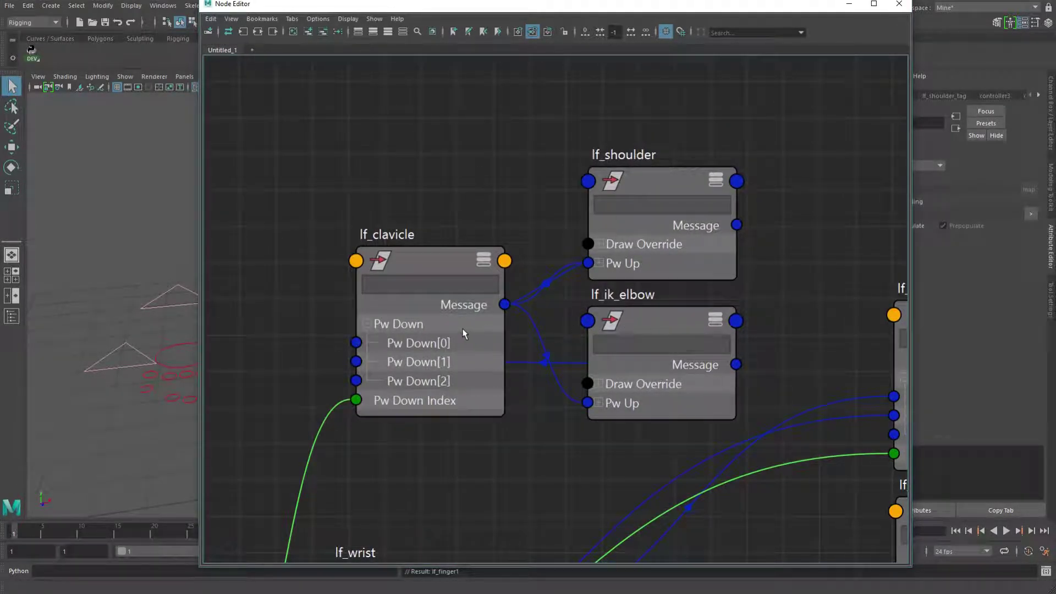
middle_click_drag(438, 324, 455, 246, "alt")
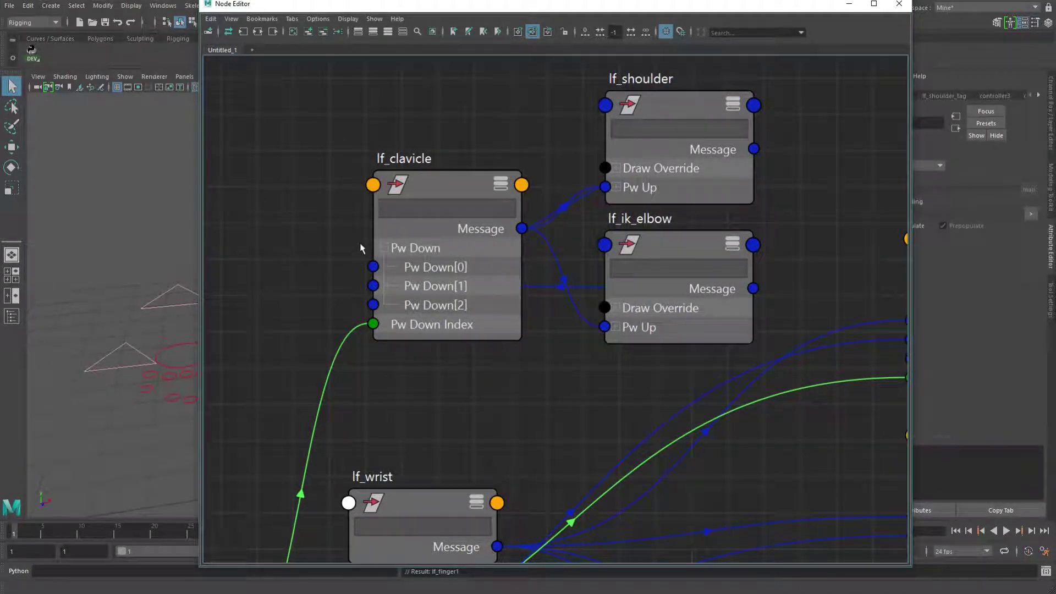
left_click(443, 184)
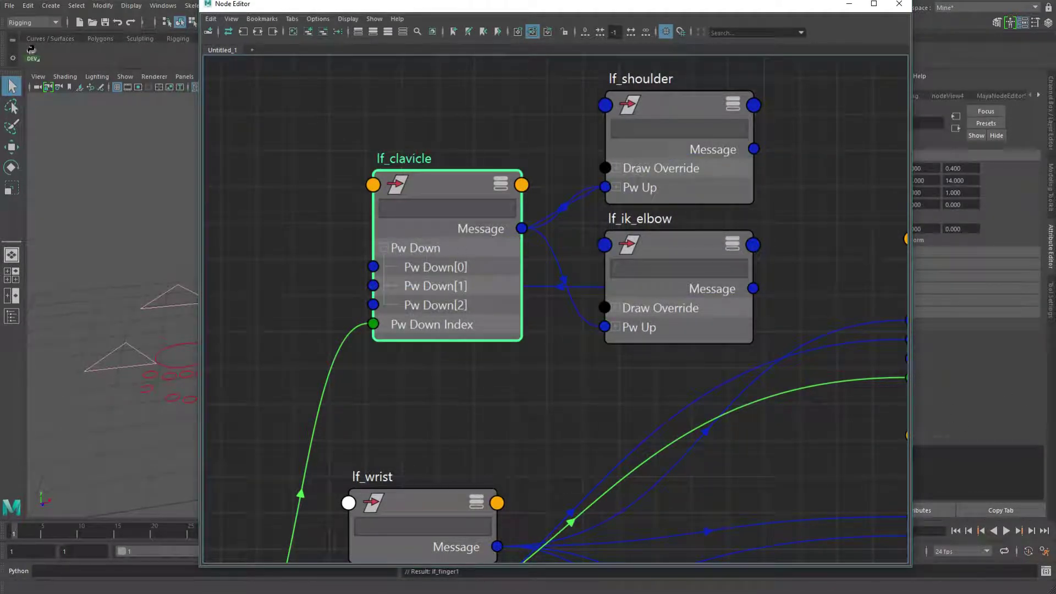
Bring up the Script Editor and highlight the controls selection line and the two addAttr lines for pwDown and pwDownIndex
left_click_drag(1055, 3, 663, 1)
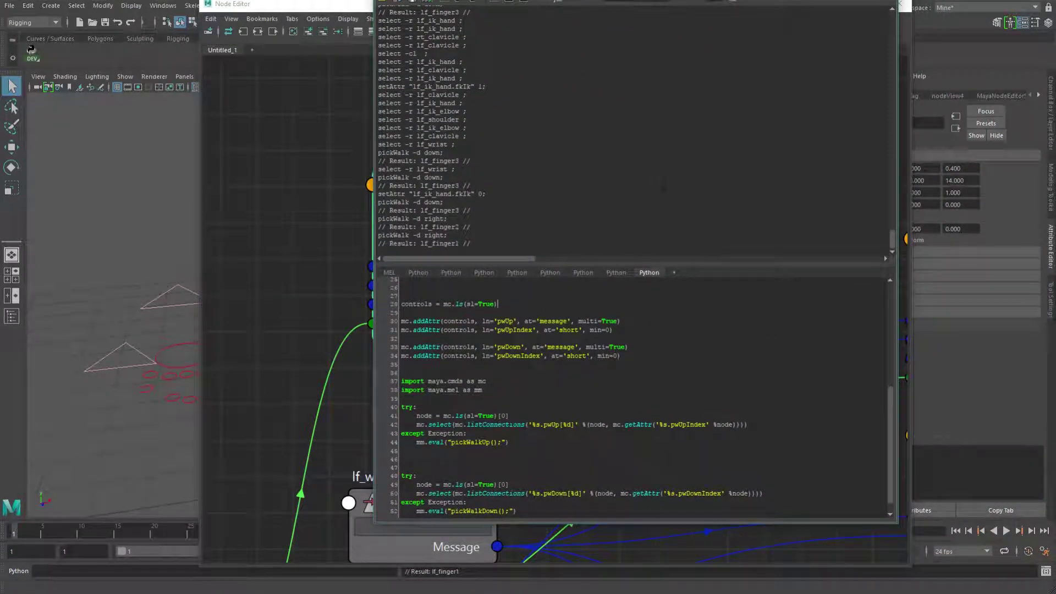
left_click_drag(508, 304, 401, 304)
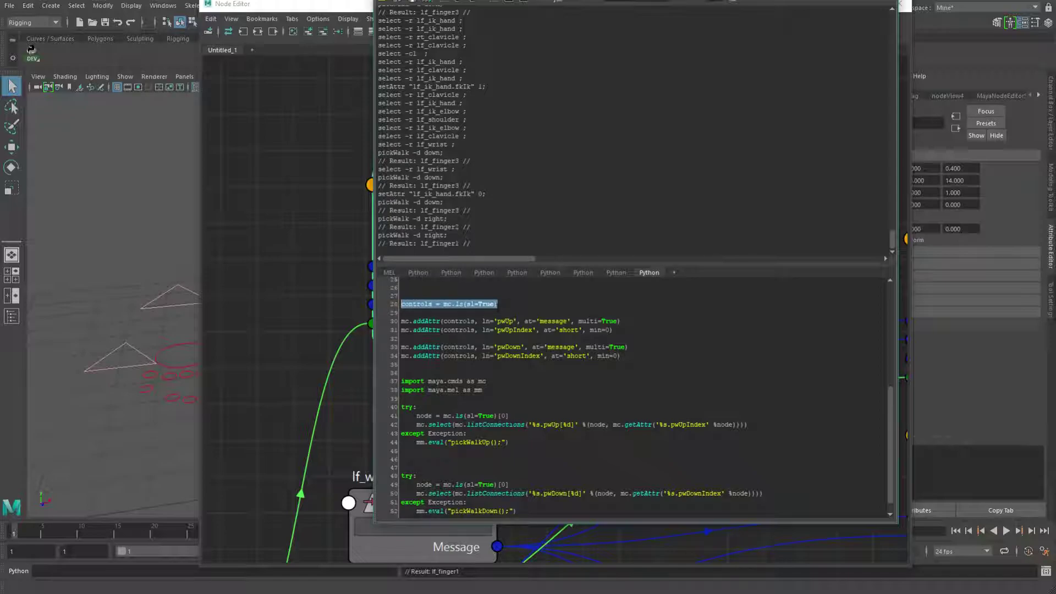
left_click_drag(621, 356, 402, 347)
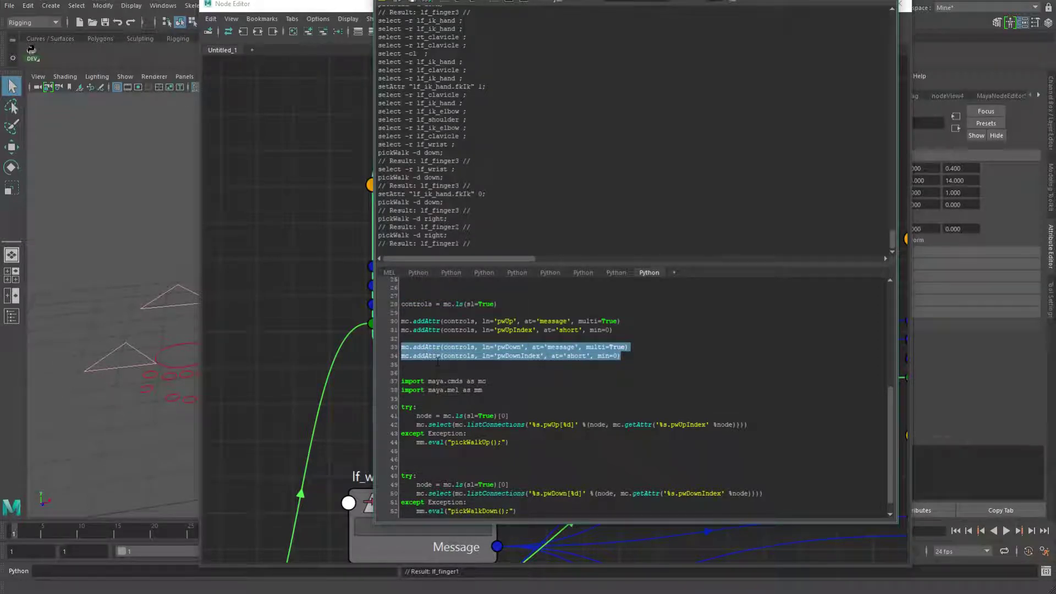
left_click(634, 347)
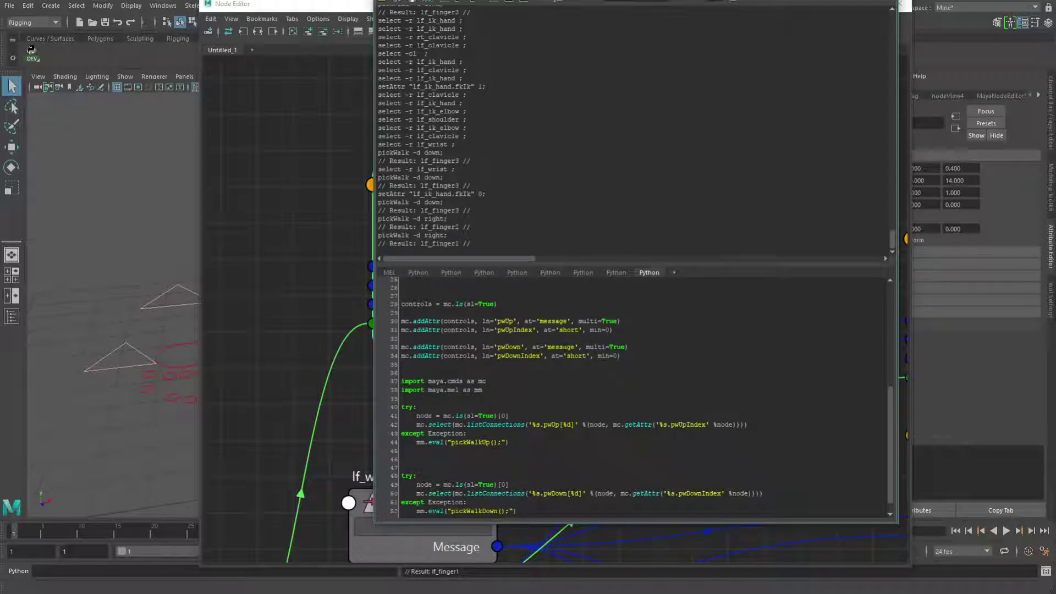
Highlight multi=True and the pwDownIndex addAttr line in the script, then move the Script Editor out of view
left_click_drag(498, 347, 513, 348)
left_click_drag(627, 347, 583, 347)
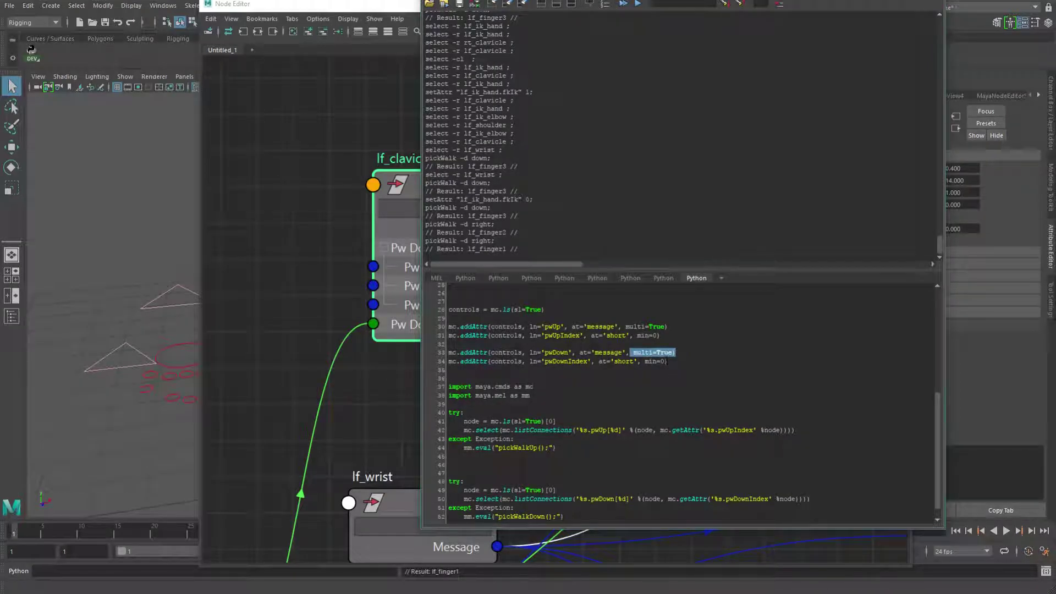
left_click_drag(667, 362, 448, 361)
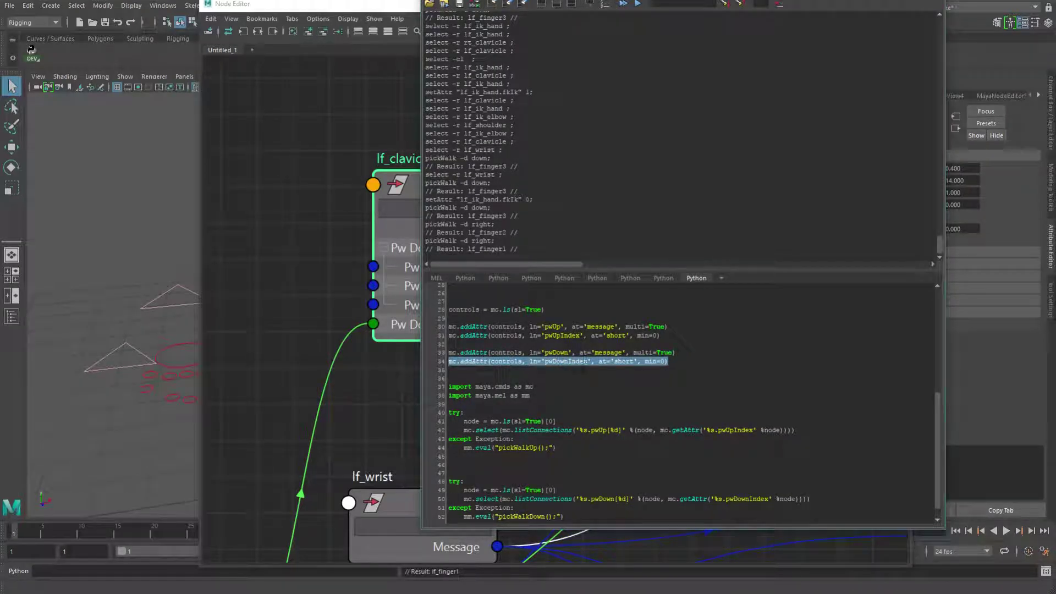
left_click(677, 357)
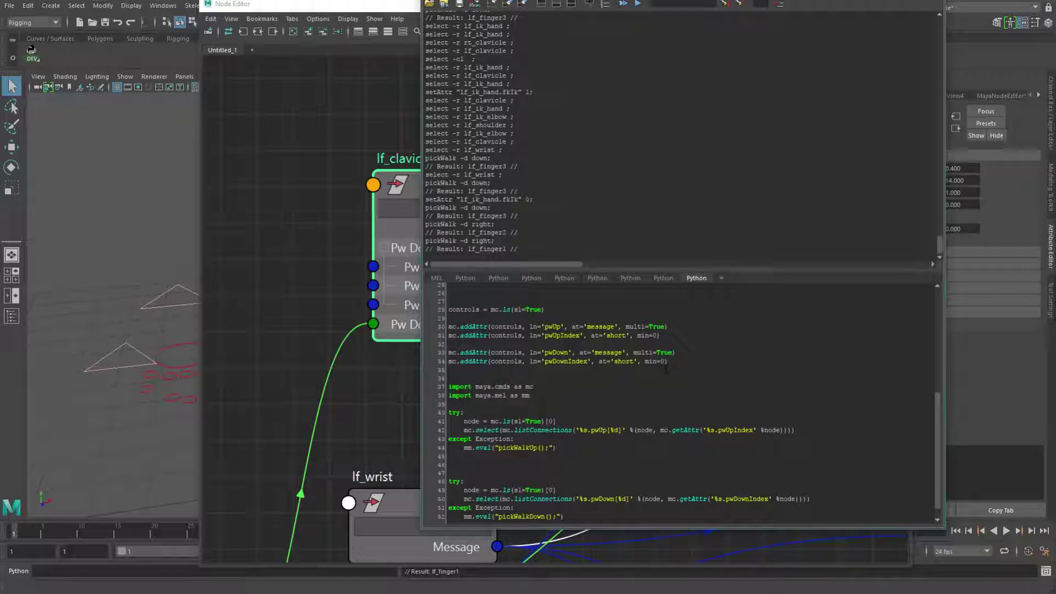
left_click_drag(682, 2, 1055, 30)
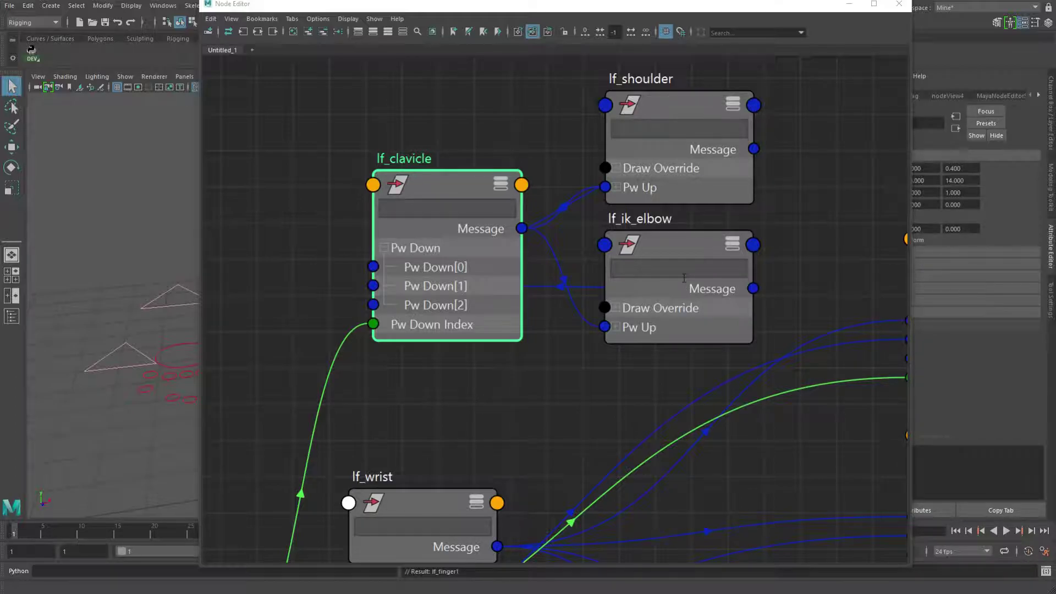
Nudge the lf_shoulder and lf_clavicle nodes and trace the Fk Ik connection from lf_ik_hand to lf_clavicle's Pw Down Index
mouse_move(677, 106)
left_mouse_down()
mouse_move(667, 94)
mouse_move(679, 100)
left_mouse_up()
left_click_drag(447, 185, 441, 186)
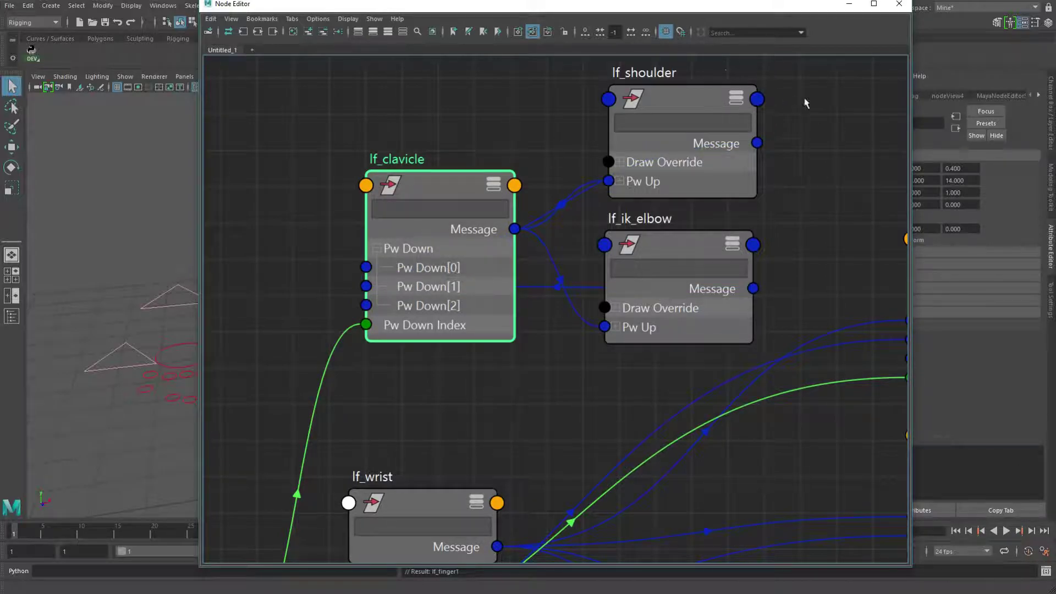
left_click_drag(453, 183, 452, 183)
middle_click_drag(502, 391, 639, 174)
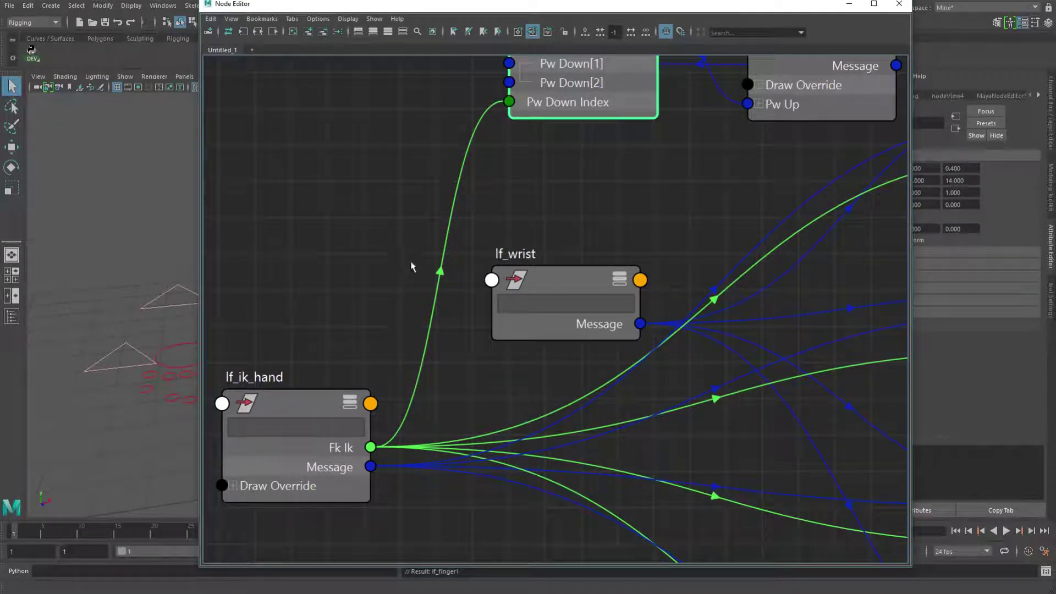
middle_click_drag(412, 264, 328, 409)
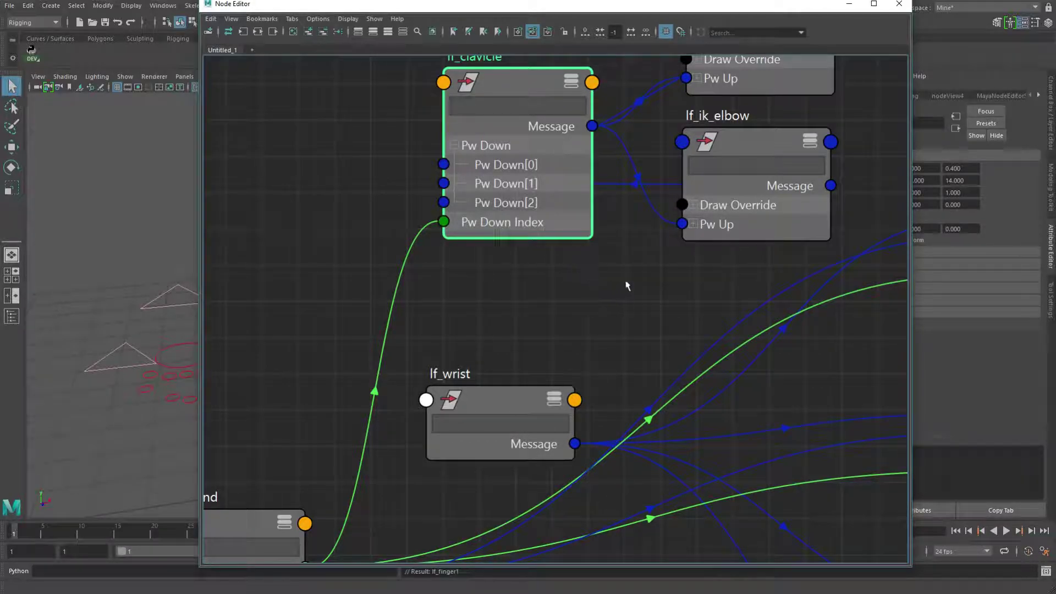
mouse_move(628, 285)
middle_mouse_down()
mouse_move(596, 281)
mouse_move(622, 278)
middle_mouse_up()
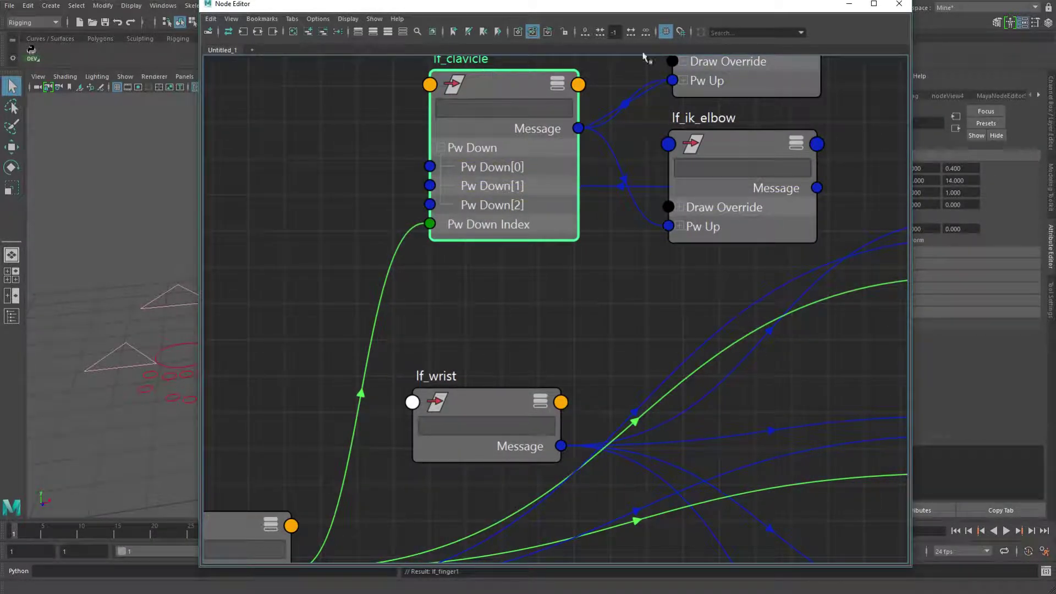
scroll(675, 259, "down", 5)
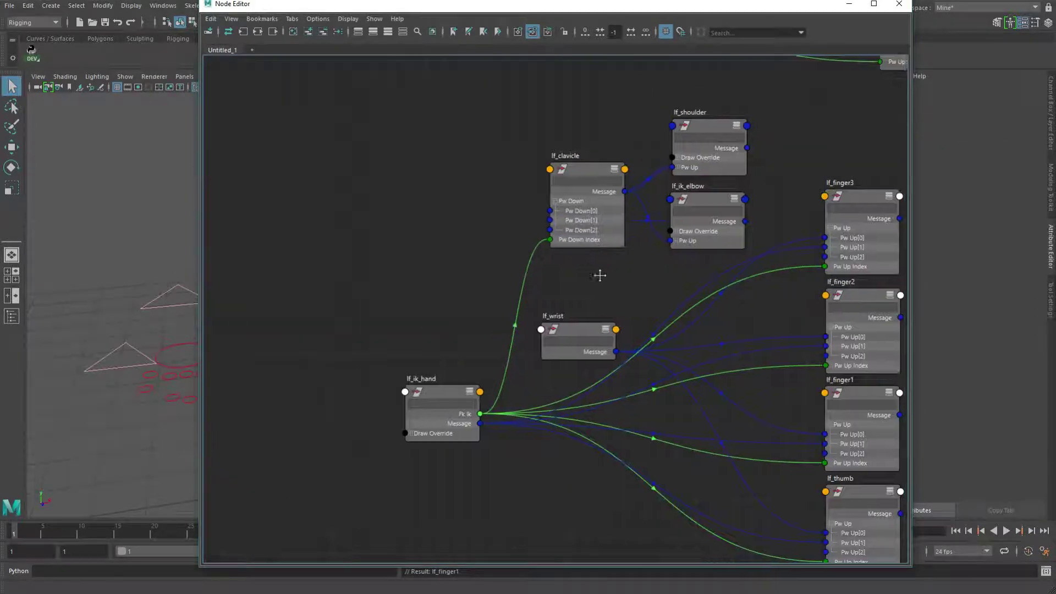
Examine the connections from lf_ik_hand and lf_wrist to the left finger and thumb nodes
middle_click_drag(579, 275, 341, 248, "alt")
scroll(357, 251, "up", 3)
middle_click_drag(600, 293, 579, 194, "alt")
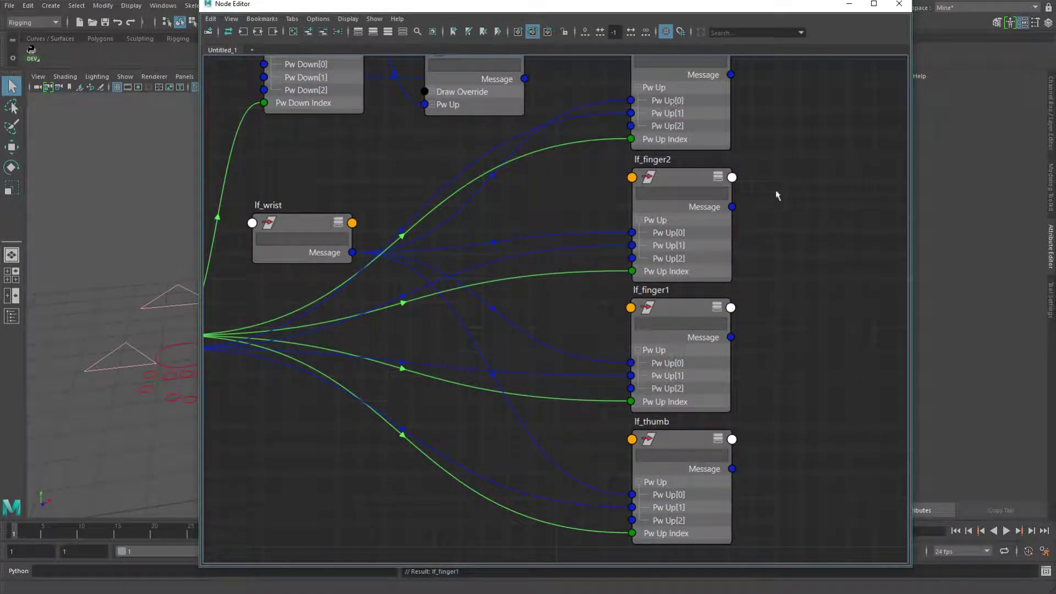
middle_click_drag(783, 190, 894, 185, "alt")
middle_click_drag(222, 322, 270, 319, "alt")
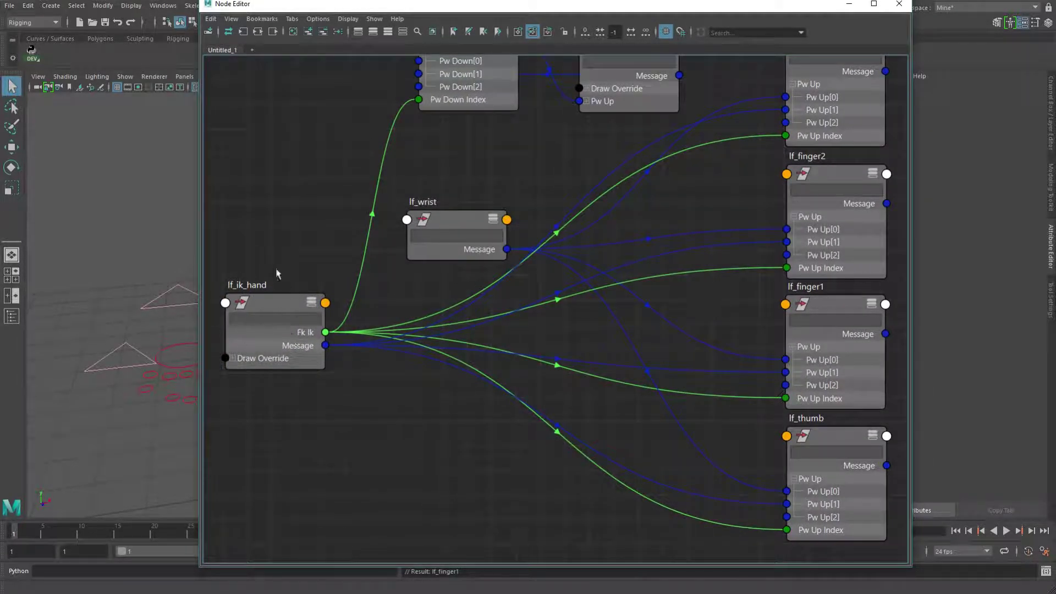
scroll(372, 222, "up", 3)
middle_click_drag(372, 222, 286, 270, "alt")
middle_click_drag(825, 231, 521, 257, "alt")
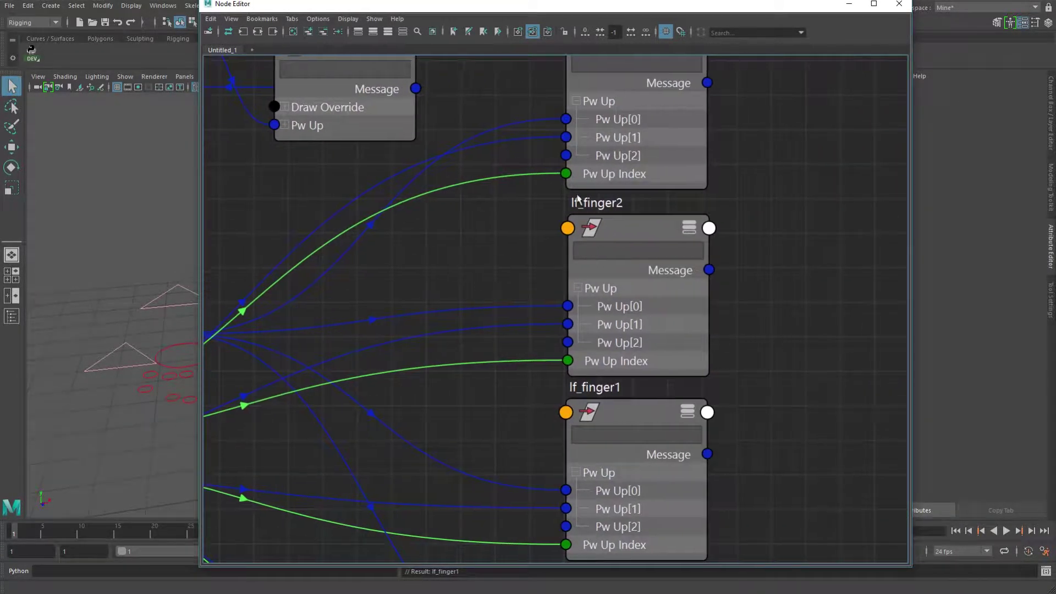
scroll(762, 271, "down", 3)
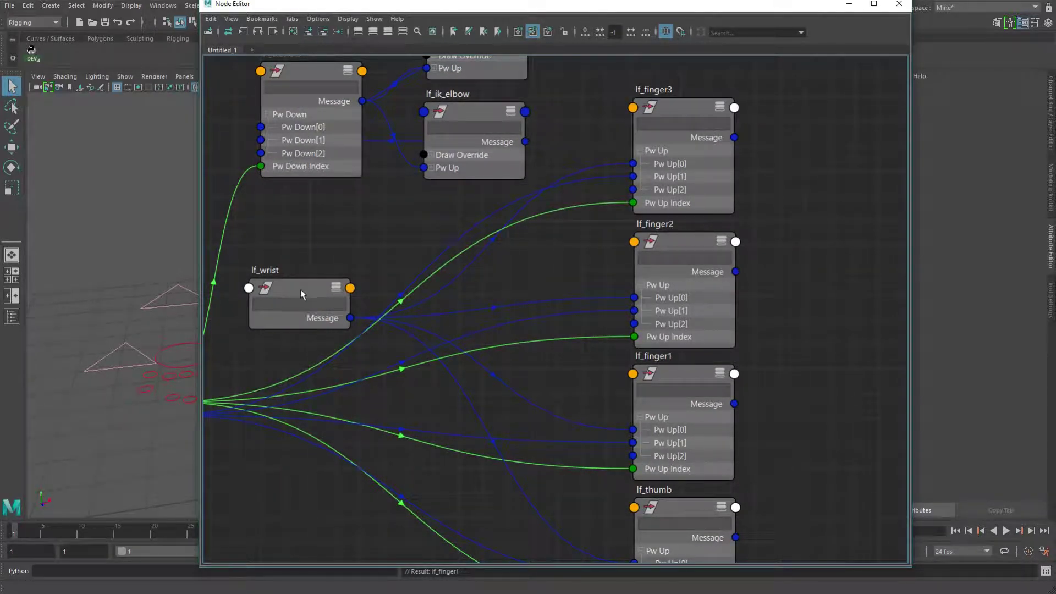
Move the lf_wrist node slightly upward and highlight its Message connections to the finger and thumb Pw Up[0] inputs
left_click_drag(301, 290, 302, 254)
middle_click_drag(372, 307, 558, 262)
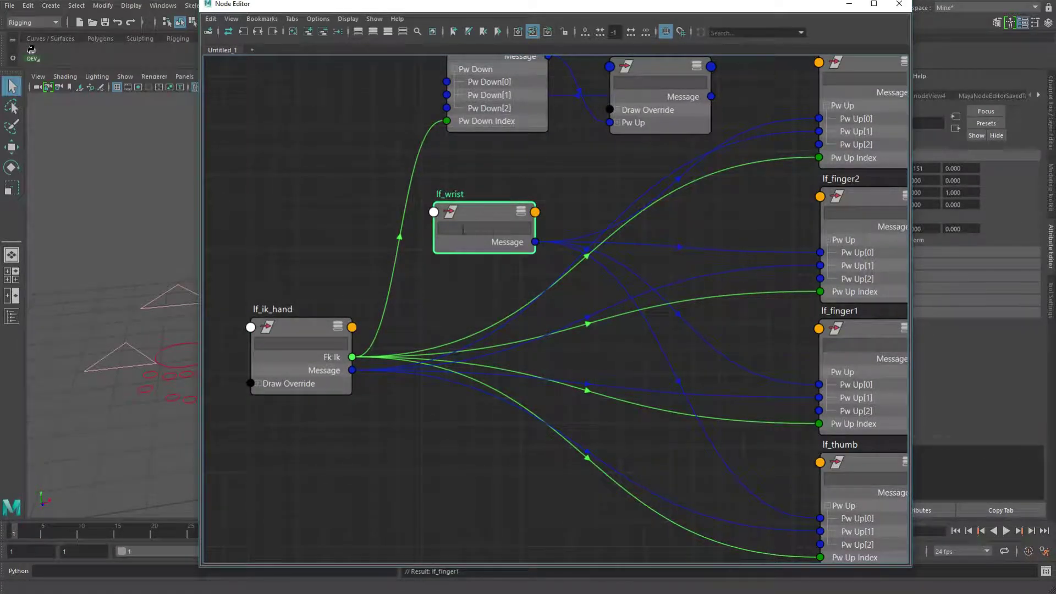
middle_click_drag(603, 270, 374, 376, "alt")
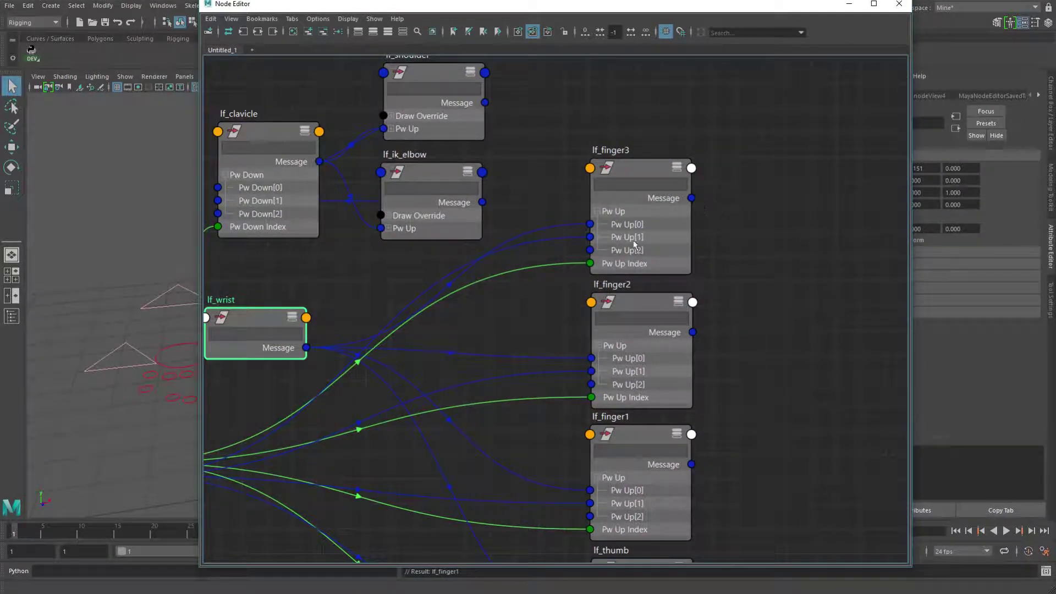
middle_click_drag(534, 441, 558, 398, "alt")
left_click(357, 318)
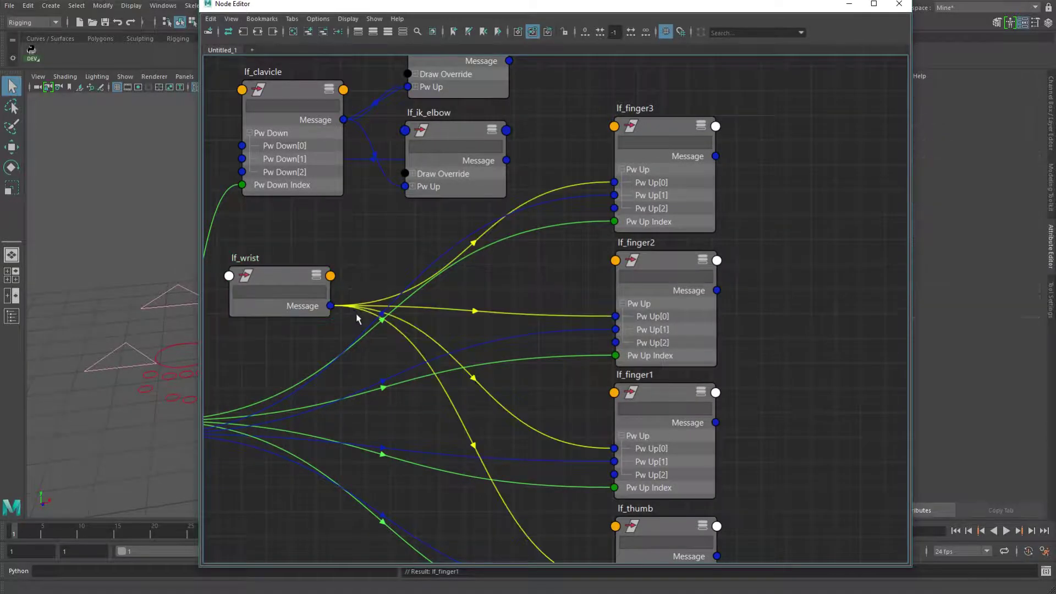
Inspect the Pw Up entries and Pw Up Index input on the left finger and thumb nodes up close
middle_click_drag(601, 243, 526, 267, "alt")
right_click_drag(527, 267, 611, 285, "alt")
middle_click_drag(663, 418, 667, 284, "alt")
middle_click_drag(629, 474, 630, 301, "alt")
middle_click_drag(457, 346, 734, 356, "alt")
scroll(736, 360, "down", 3)
middle_click_drag(546, 334, 695, 378)
middle_click_drag(558, 430, 285, 434, "alt")
middle_click_drag(589, 161, 545, 259, "alt")
scroll(552, 259, "up", 3)
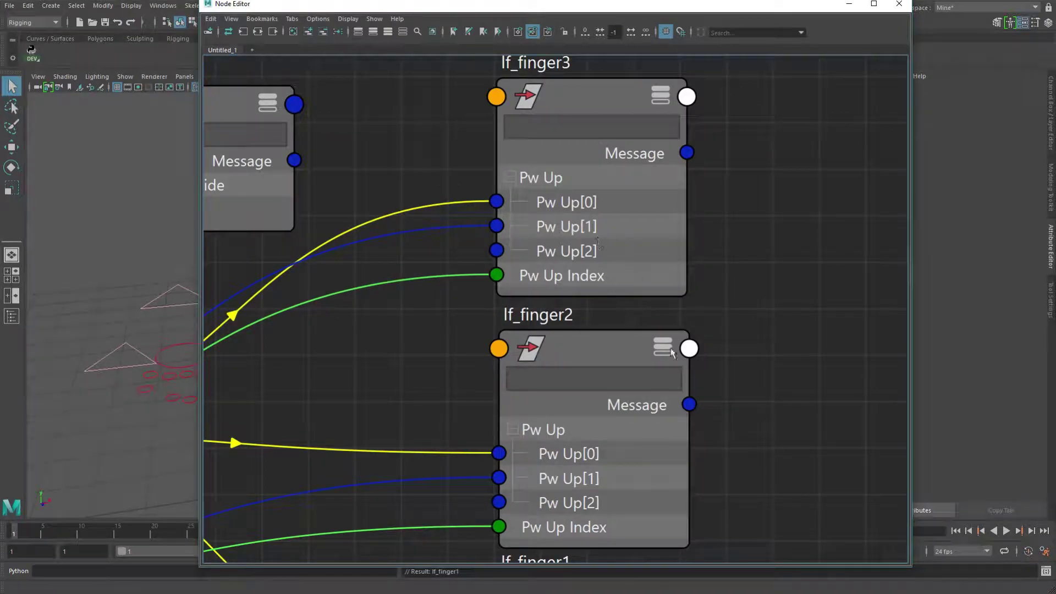
middle_click_drag(688, 349, 699, 87)
Review the whole left-arm override network and select the lf_ik_hand node
right_click_drag(796, 285, 504, 224, "alt")
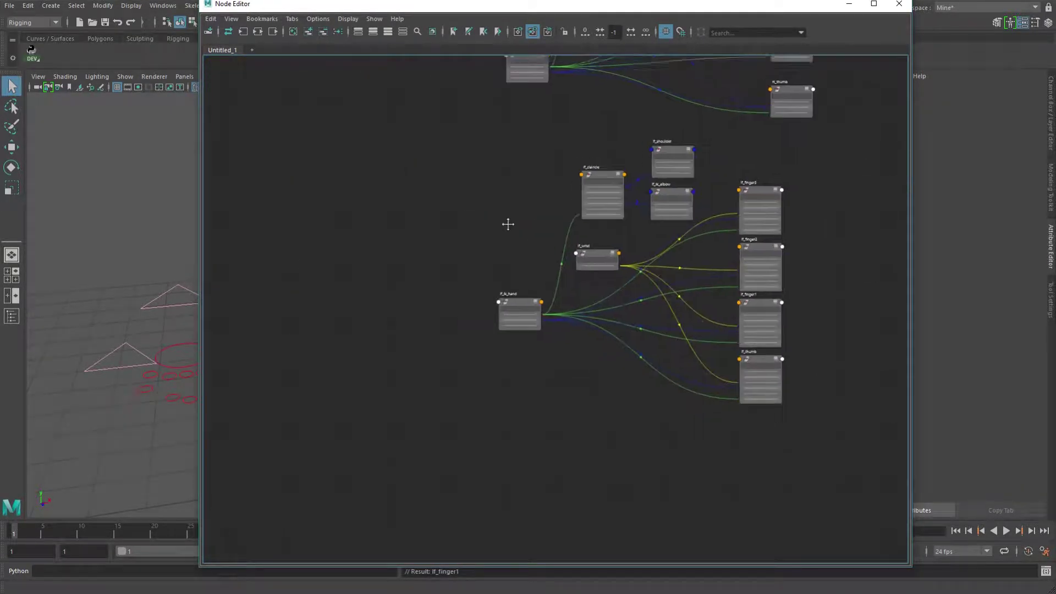
middle_click_drag(504, 224, 390, 232, "alt")
right_click_drag(390, 232, 530, 242, "alt")
middle_click_drag(660, 257, 473, 259, "alt")
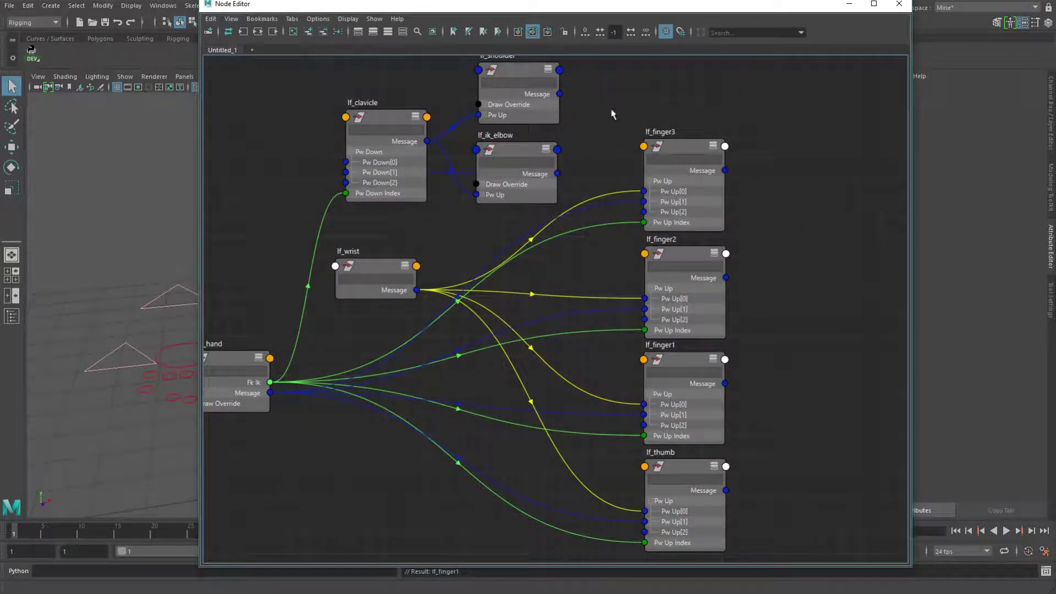
middle_click_drag(763, 252, 800, 225)
middle_click_drag(562, 244, 701, 203)
left_click(363, 306)
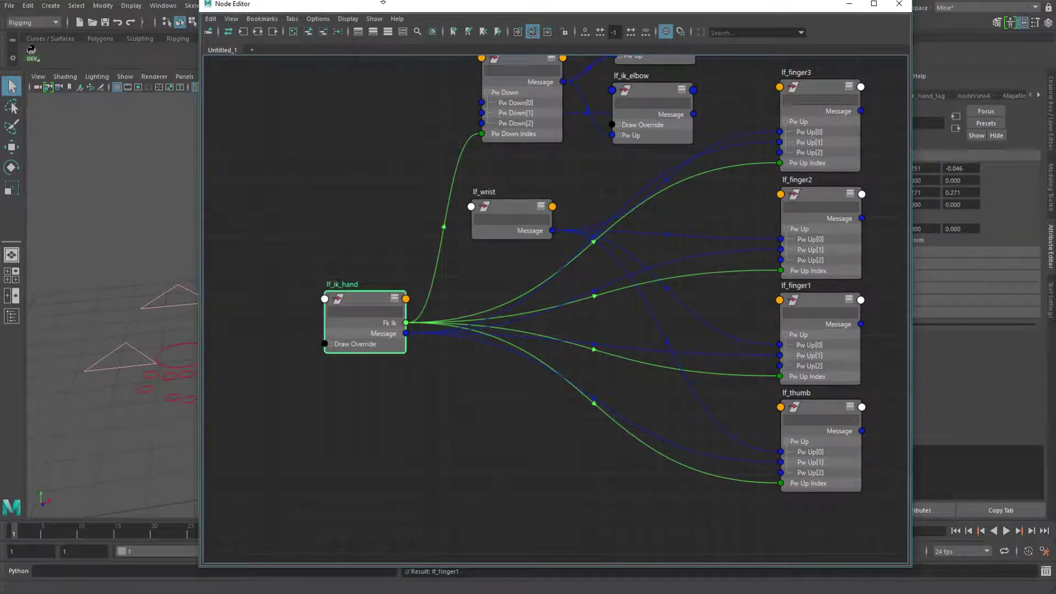
Move the Node Editor clear of the Attribute Editor and load the controller_parents bookmark
left_click_drag(423, 6, 351, 3)
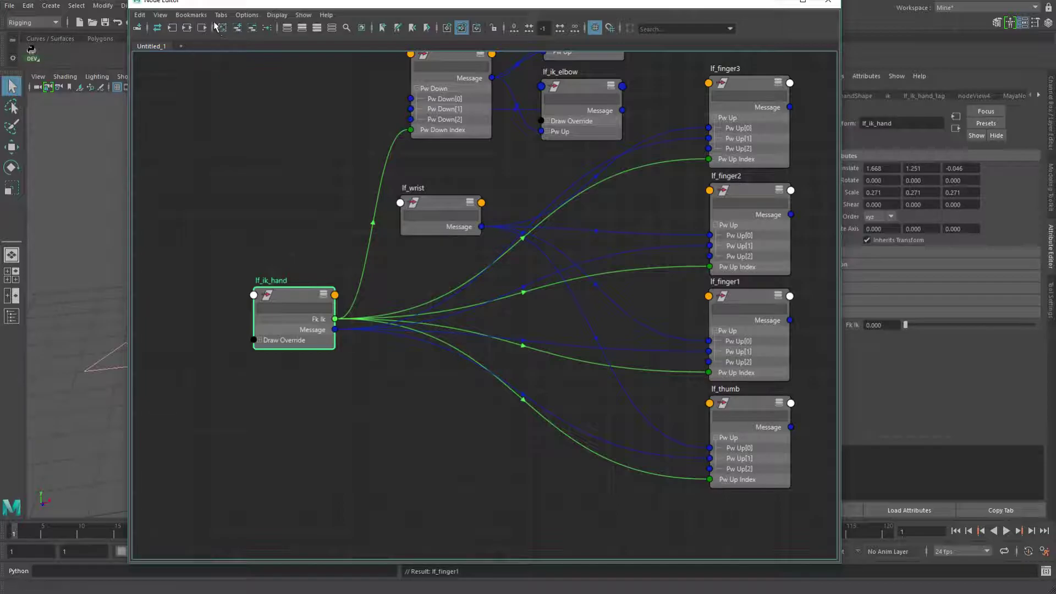
mouse_move(219, 4)
left_mouse_down()
mouse_move(219, 22)
mouse_move(213, 16)
left_mouse_up()
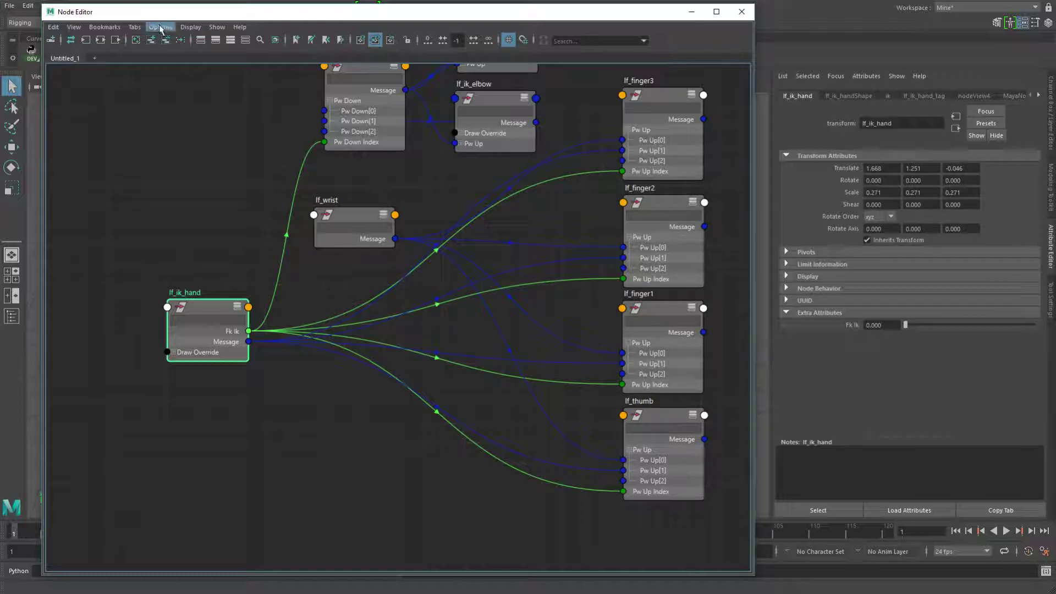
left_click(105, 27)
left_click(110, 63)
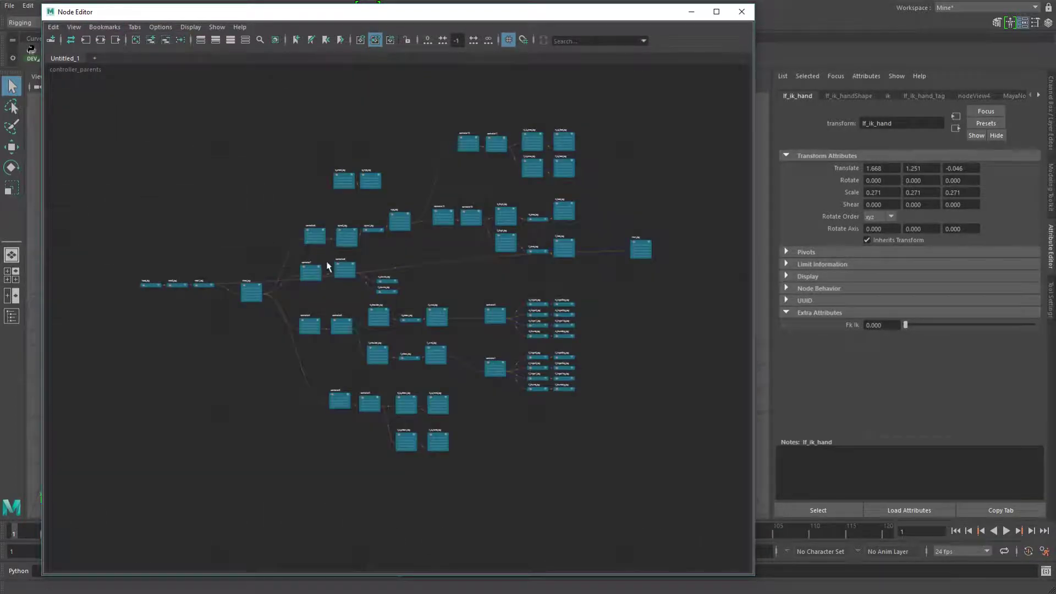
Examine controller2 between rt_wrist_tag and the right finger tags, compare its attributes with rt_finger3_tag, and close the Node Editor
left_click(285, 259)
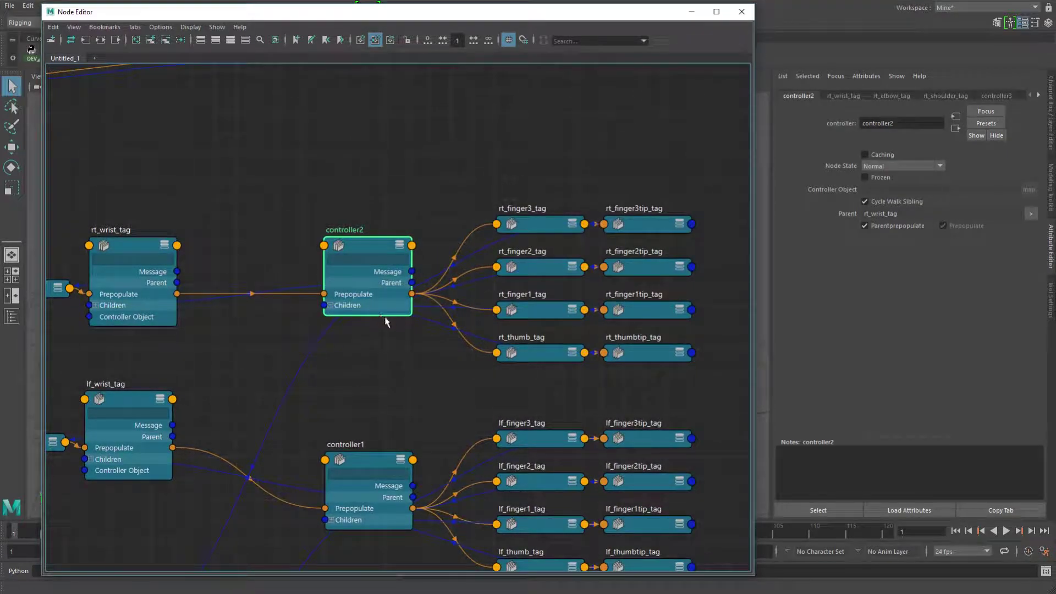
middle_click_drag(374, 363, 467, 286, "alt")
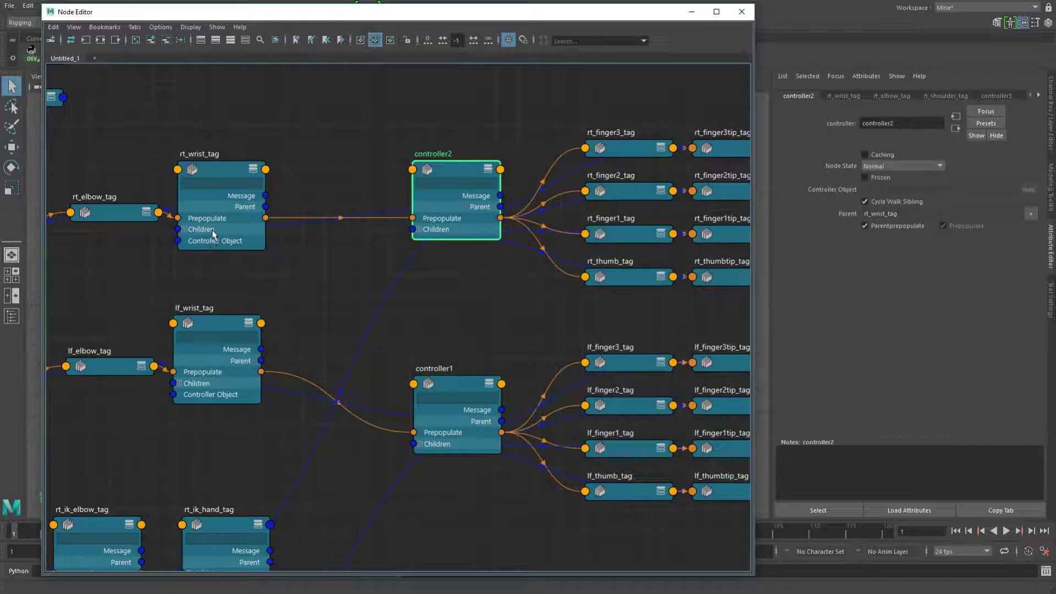
middle_click_drag(290, 300, 248, 126)
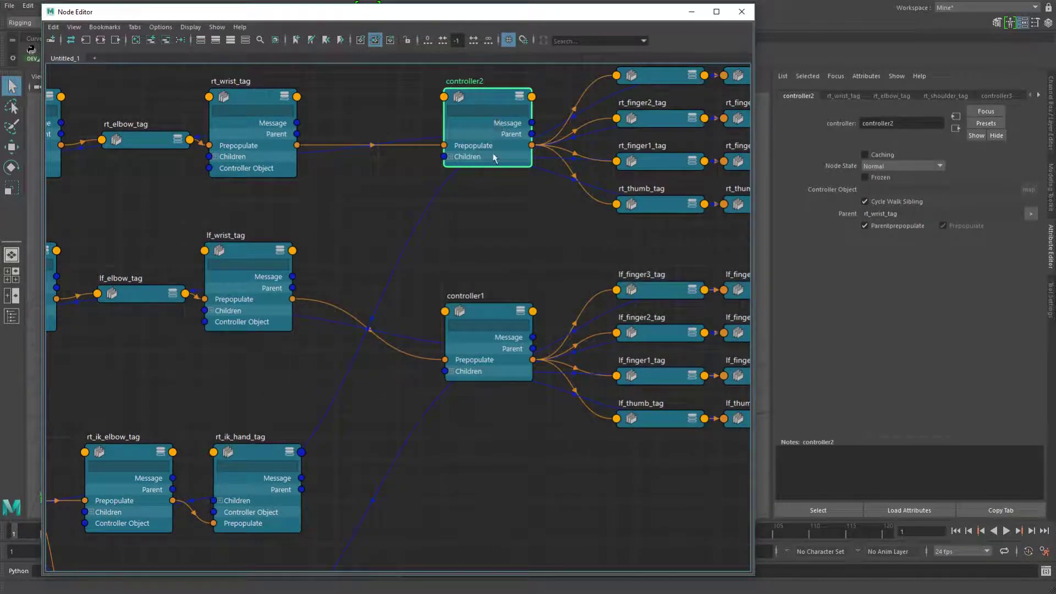
middle_click_drag(518, 207, 438, 284, "alt")
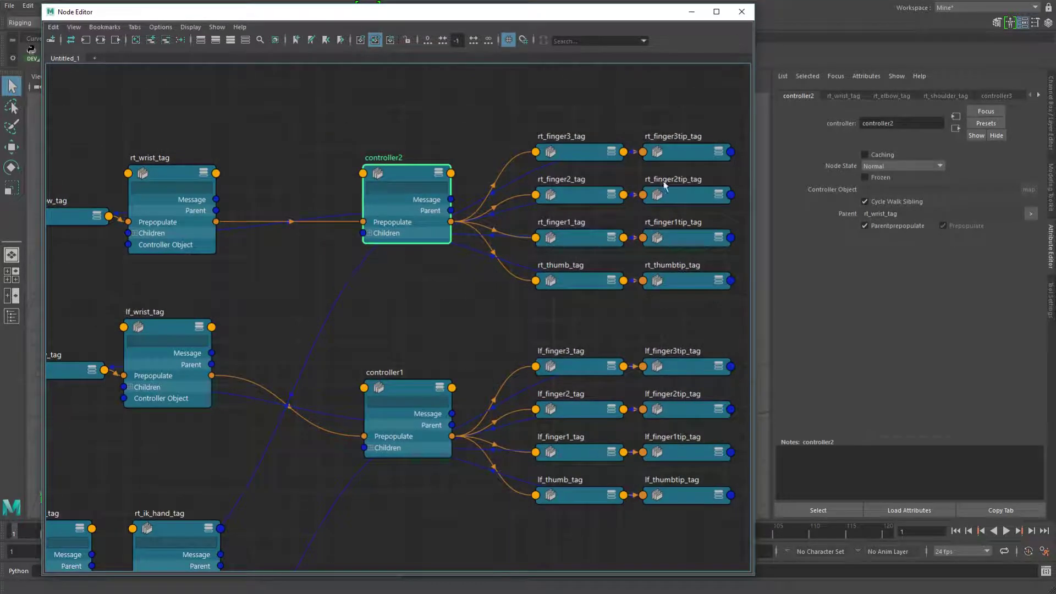
left_click(587, 156)
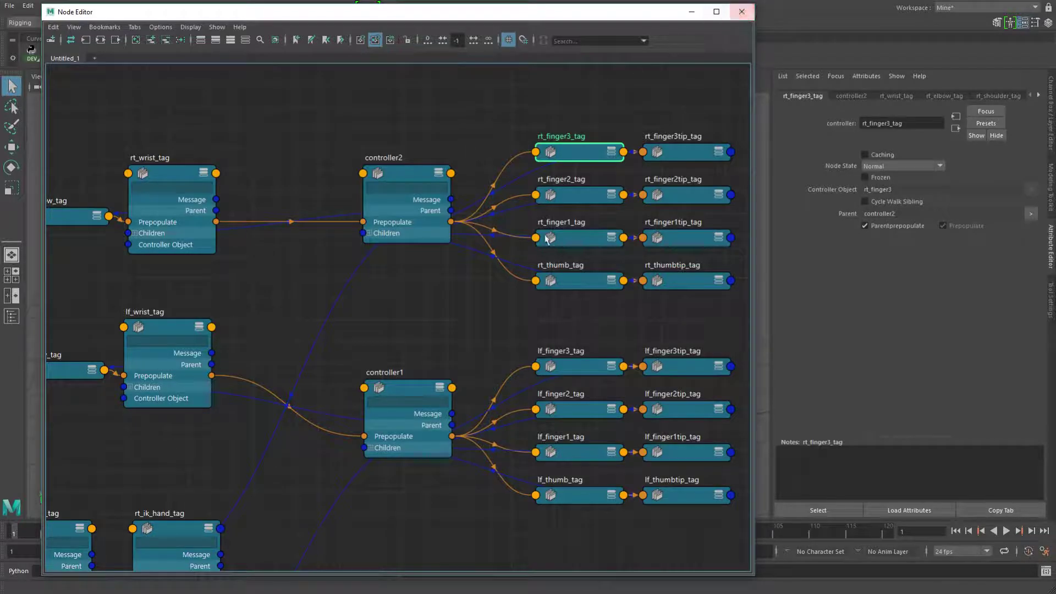
left_click(411, 176)
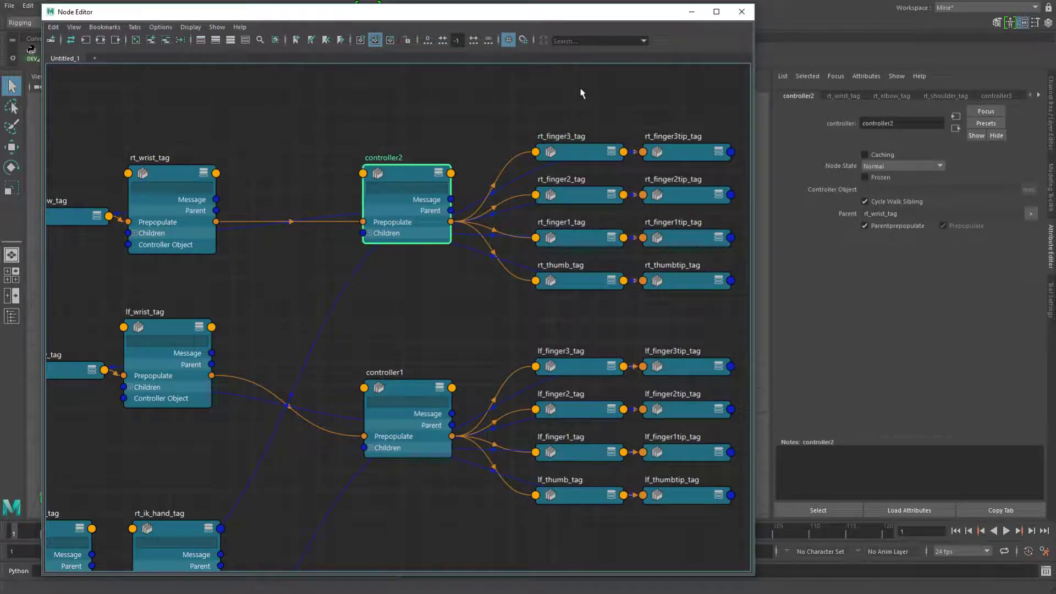
left_click(743, 15)
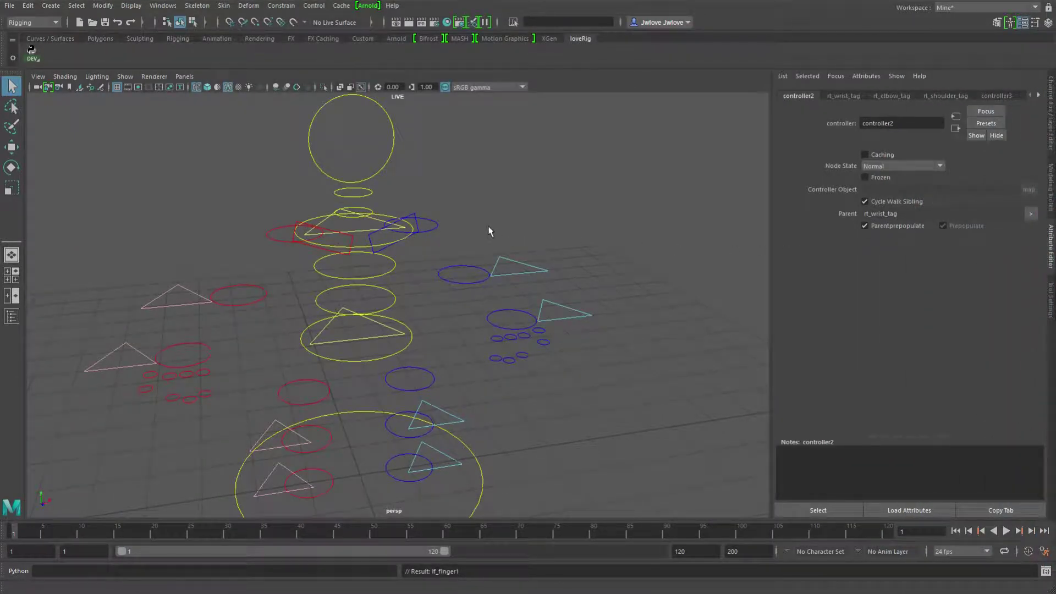
Open the Hotkey Editor and check which commands are assigned to the Up and Down arrow keys
left_click_drag(486, 234, 549, 238, "alt")
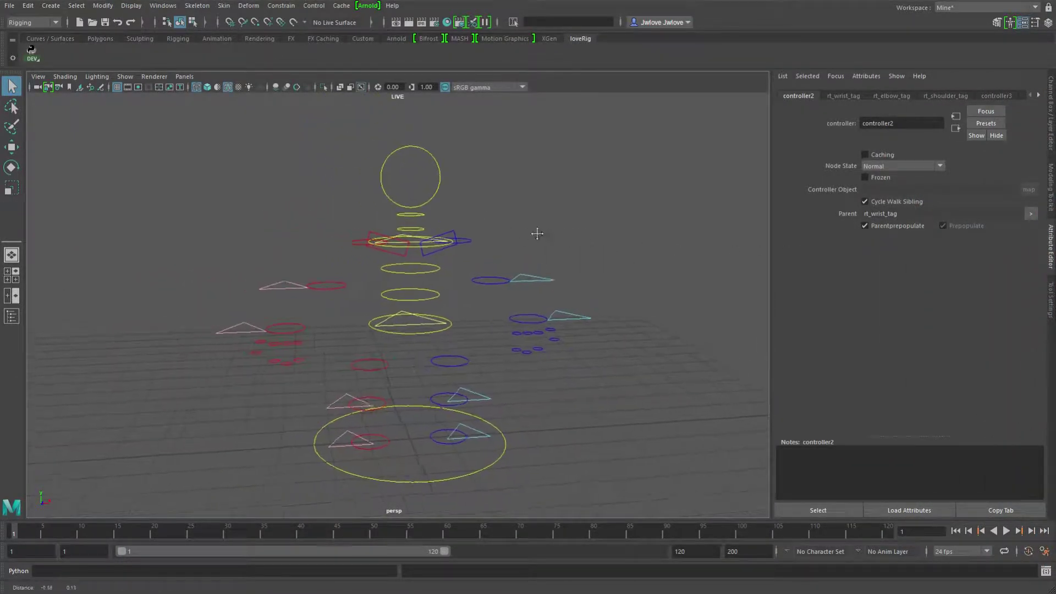
left_click_drag(543, 230, 565, 230, "alt")
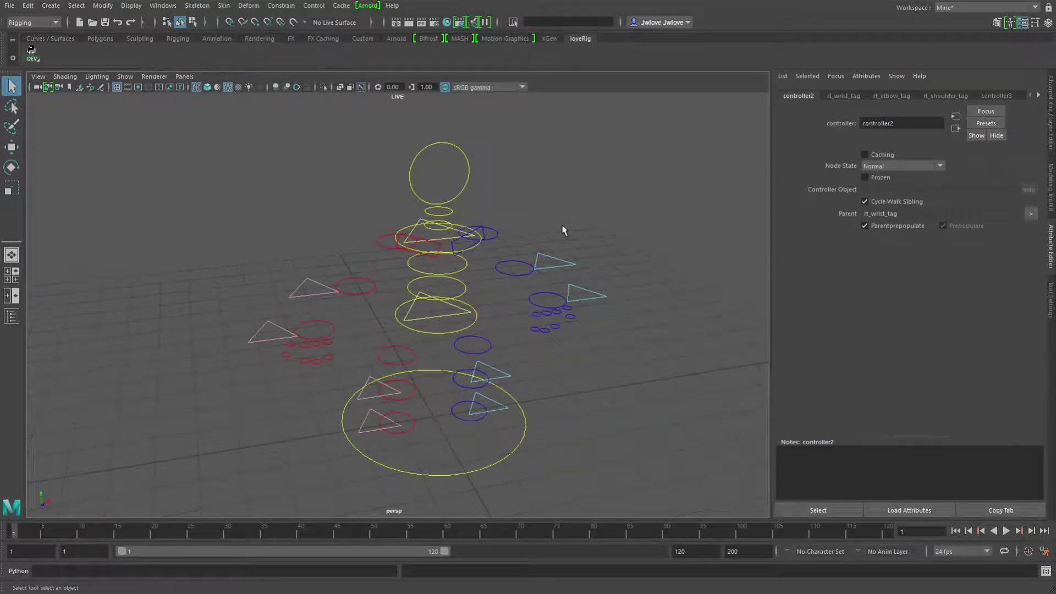
left_click(161, 7)
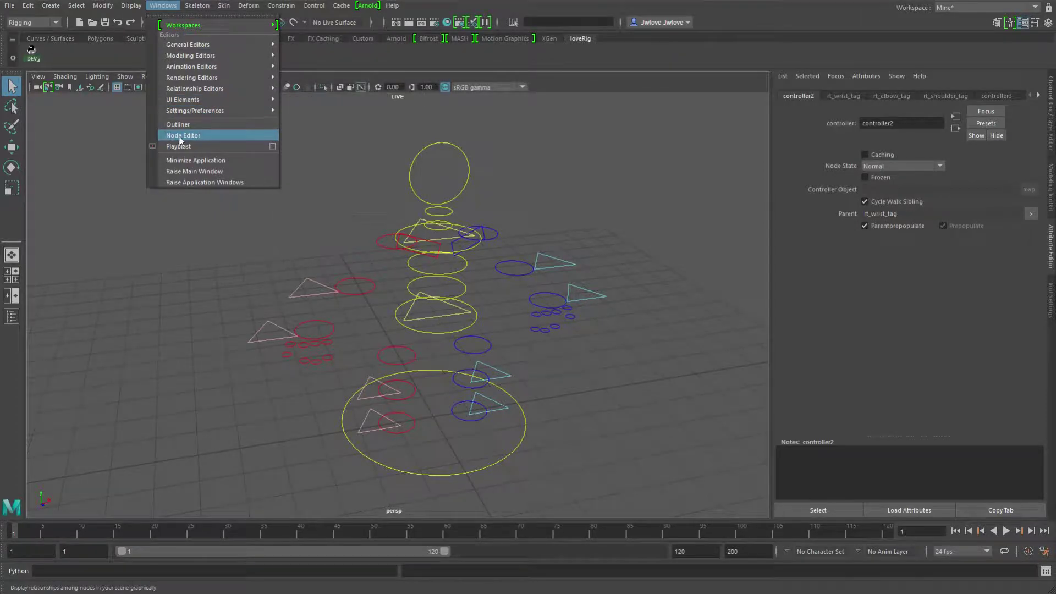
mouse_move(189, 111)
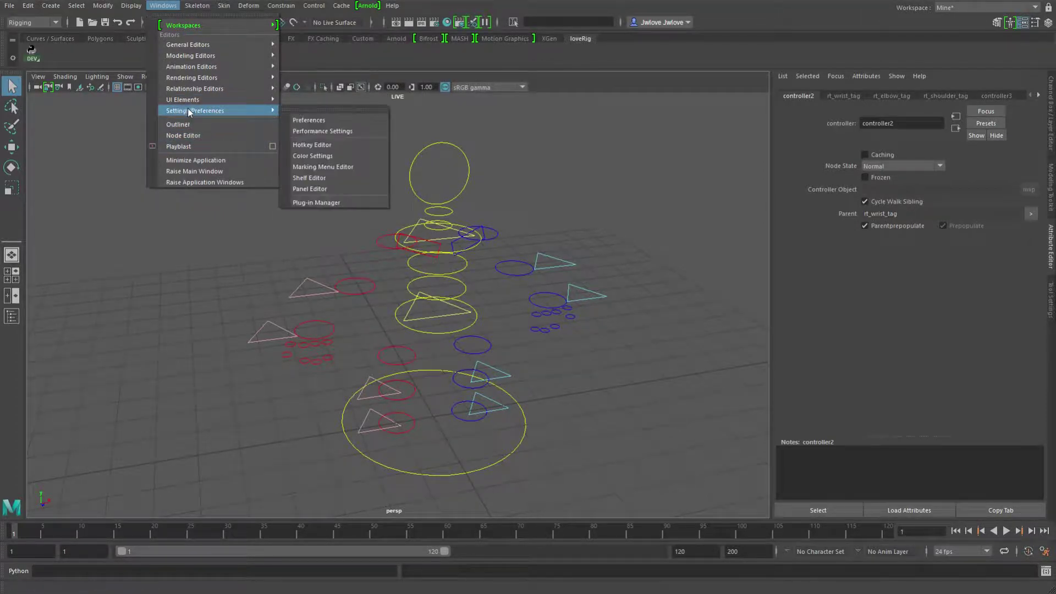
left_click(314, 145)
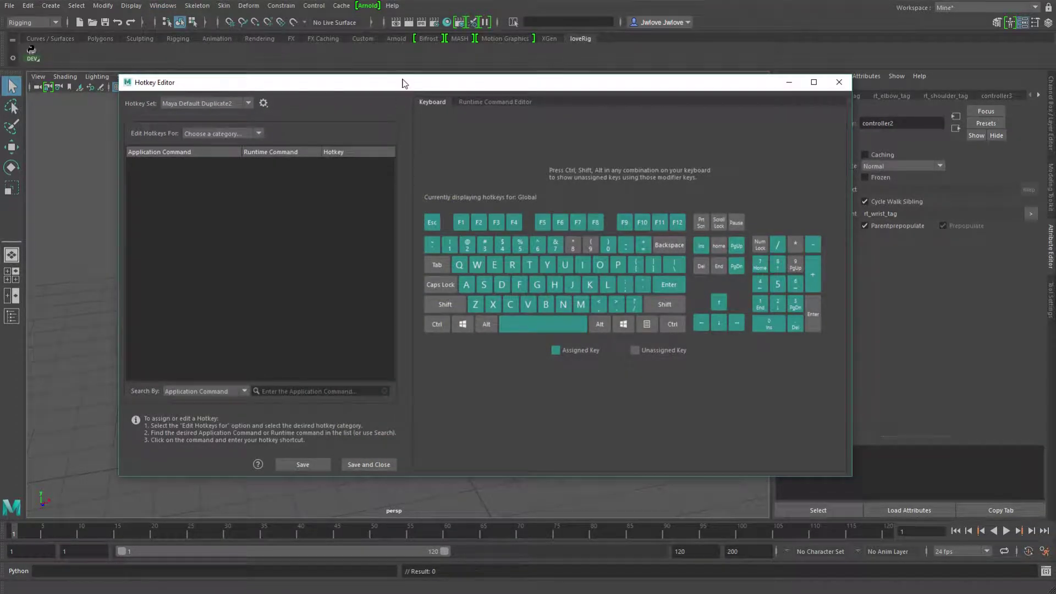
left_click_drag(403, 81, 335, 98)
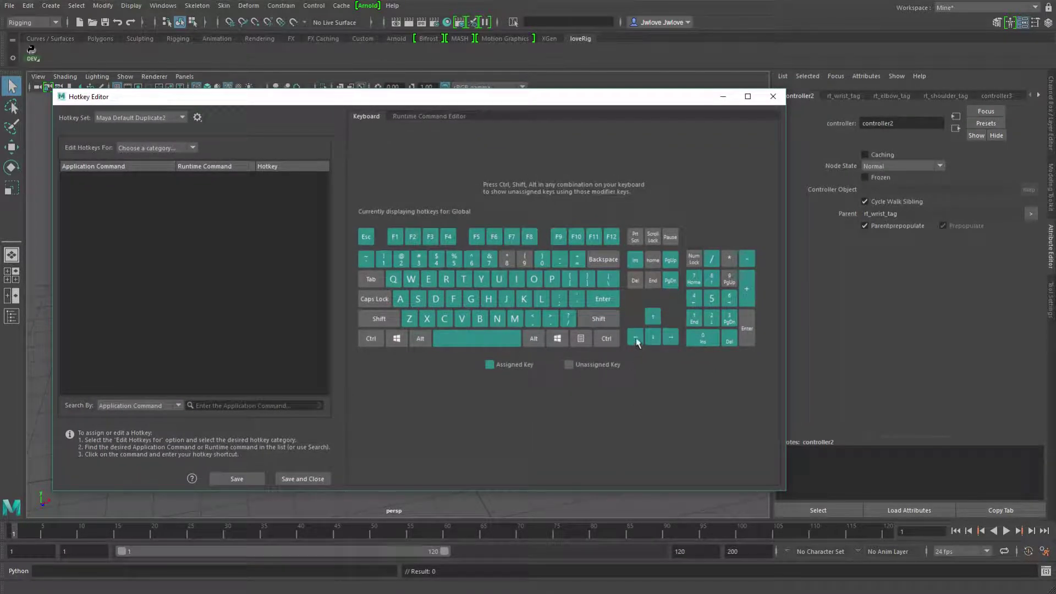
mouse_move(636, 341)
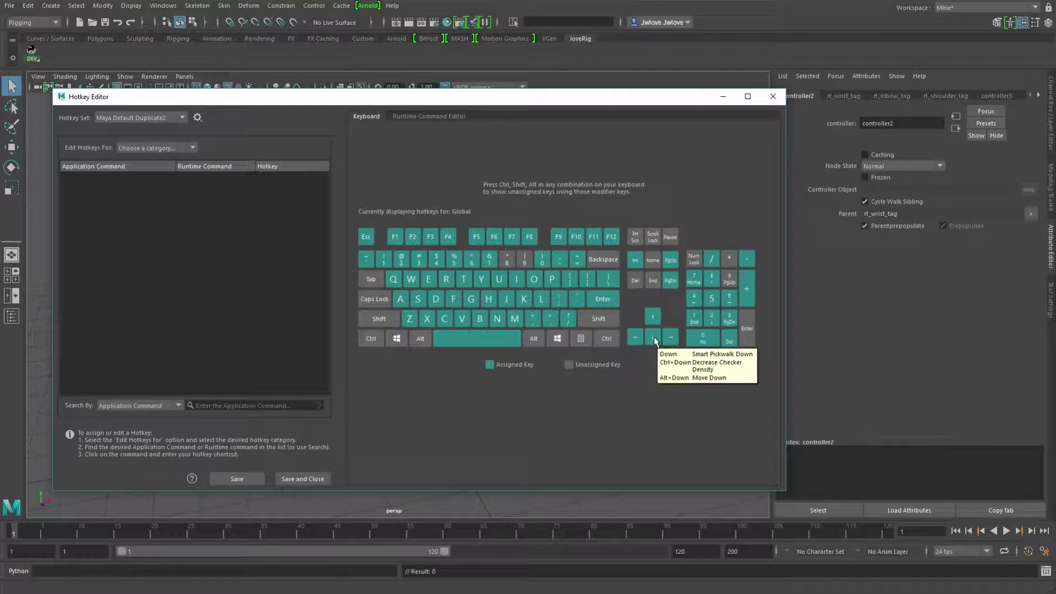
mouse_move(652, 319)
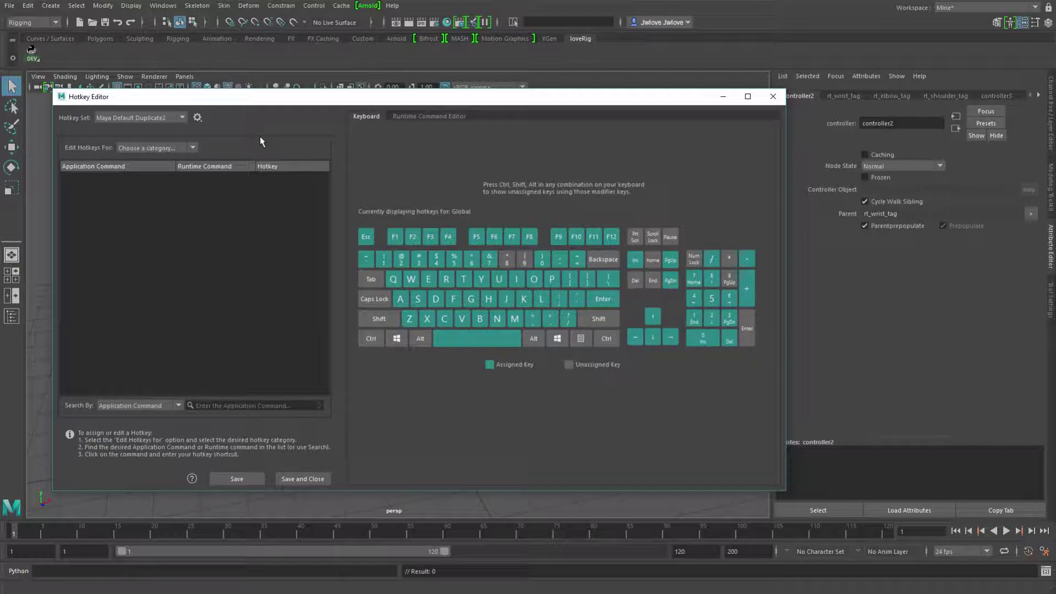
List the Custom Scripts hotkeys and display the runtime command code for Smart Pickwalk Up
left_click(191, 147)
left_click(153, 188)
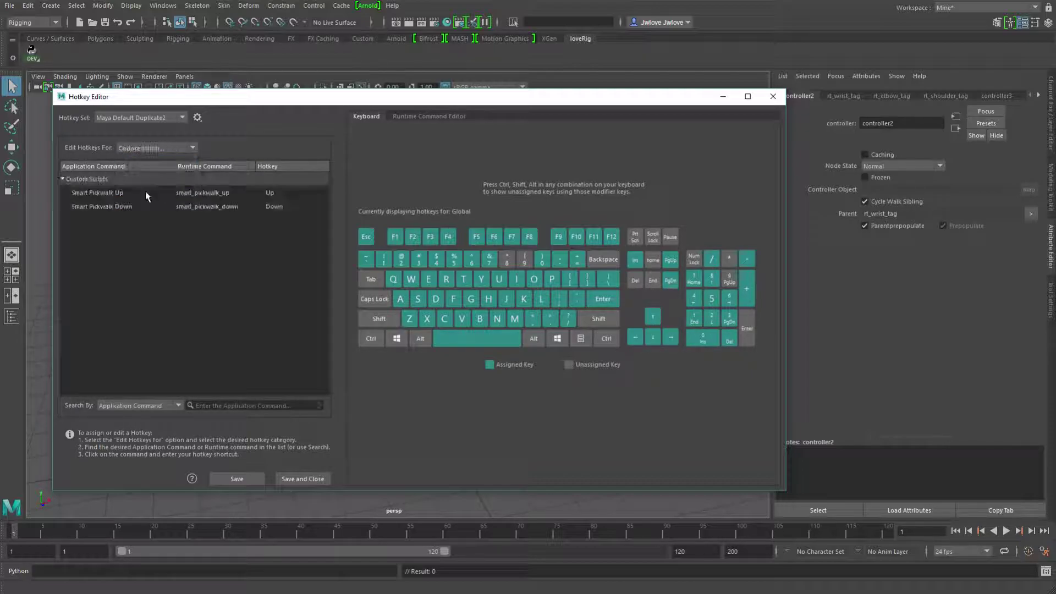
left_click(423, 118)
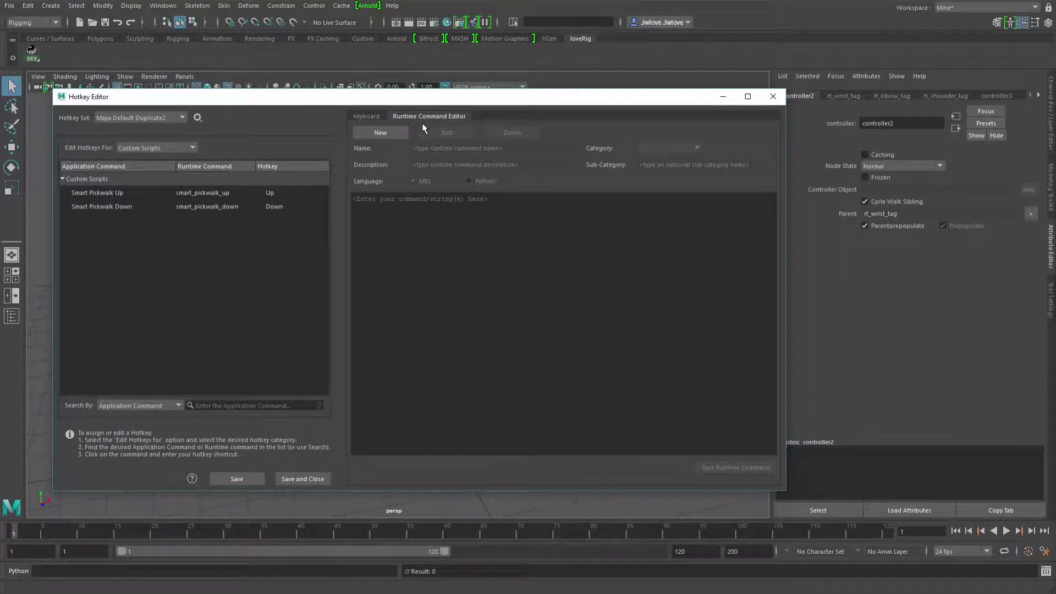
left_click(100, 193)
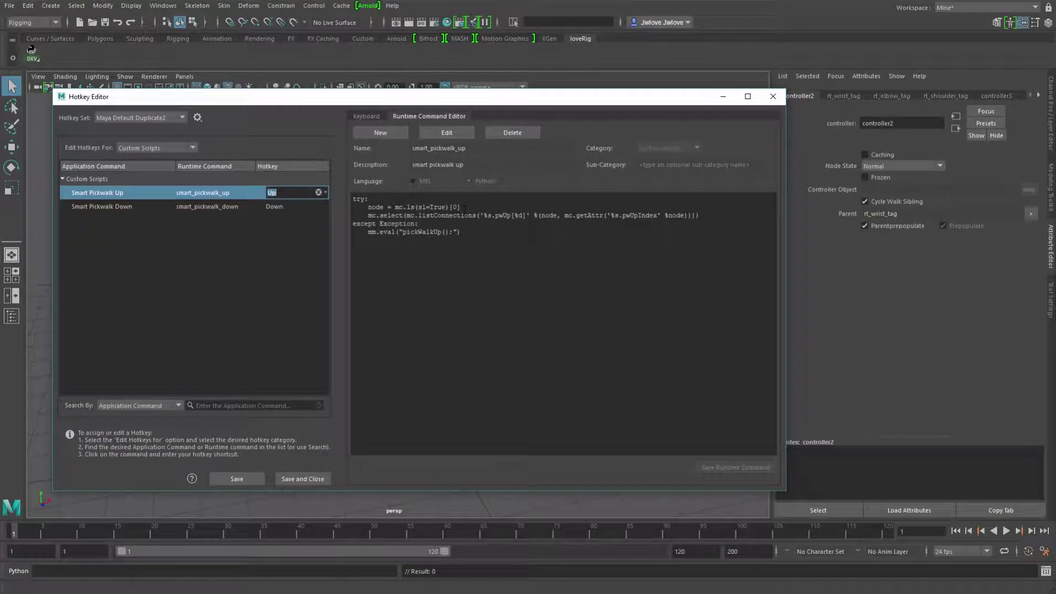
Highlight the selected-node line, the pwUpIndex getAttr call and the pwUp listConnections call in the smart_pickwalk_up code
left_click_drag(462, 207, 367, 208)
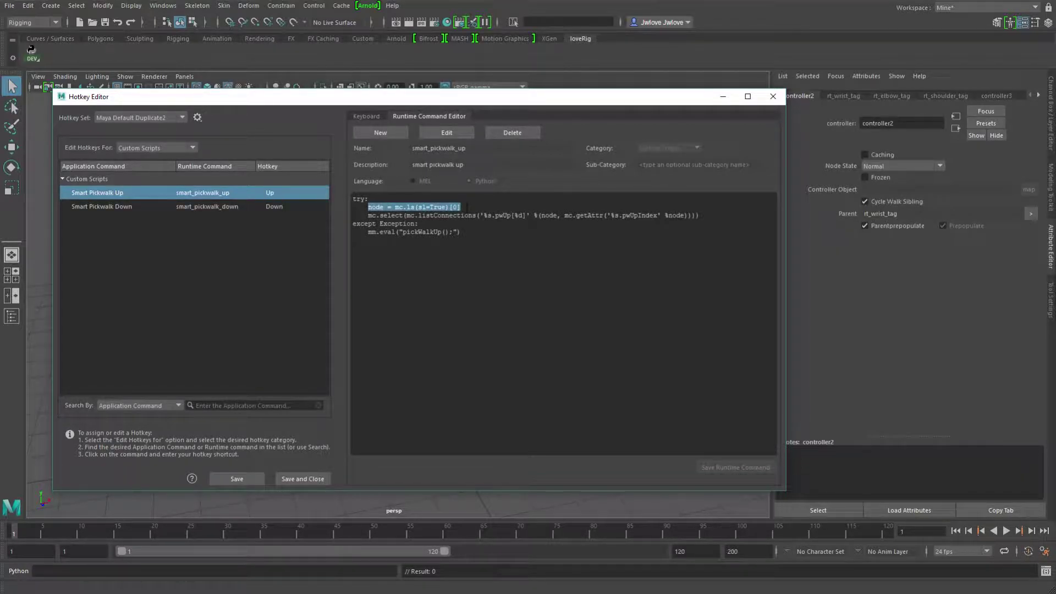
left_click(471, 208)
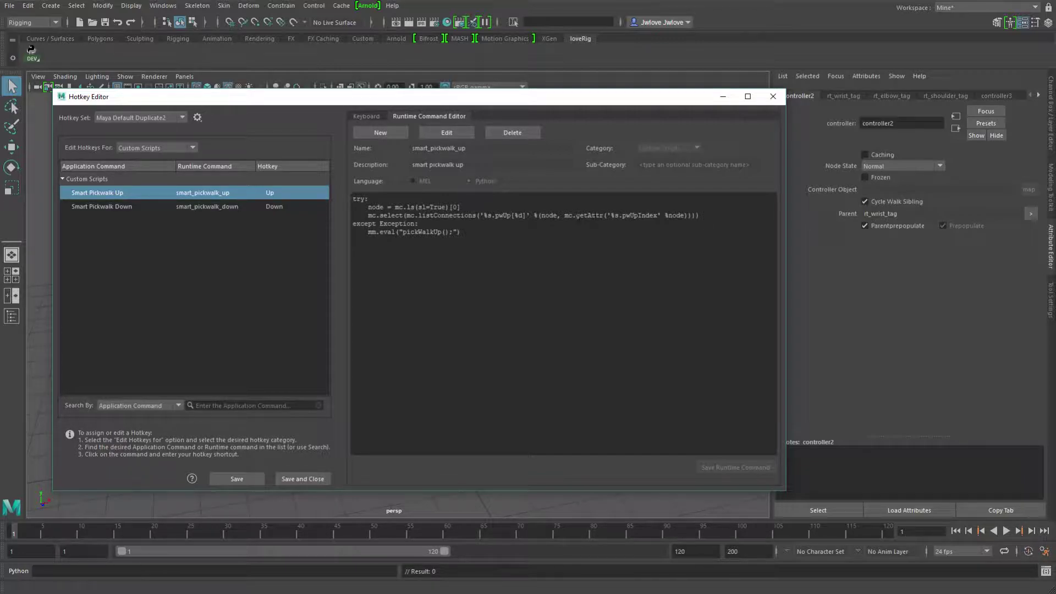
left_click_drag(566, 215, 689, 215)
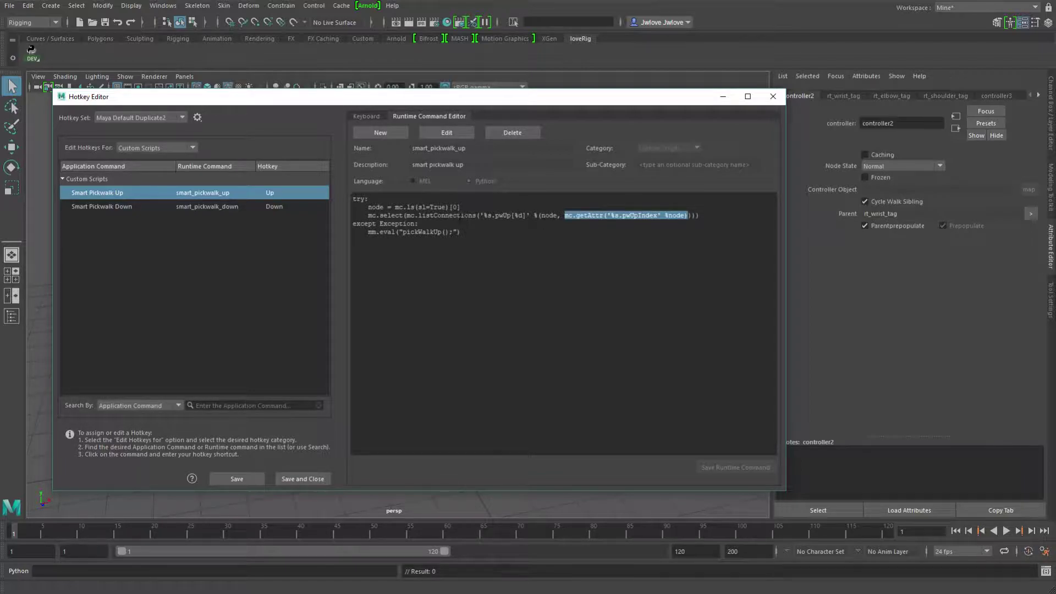
left_click_drag(406, 215, 557, 215)
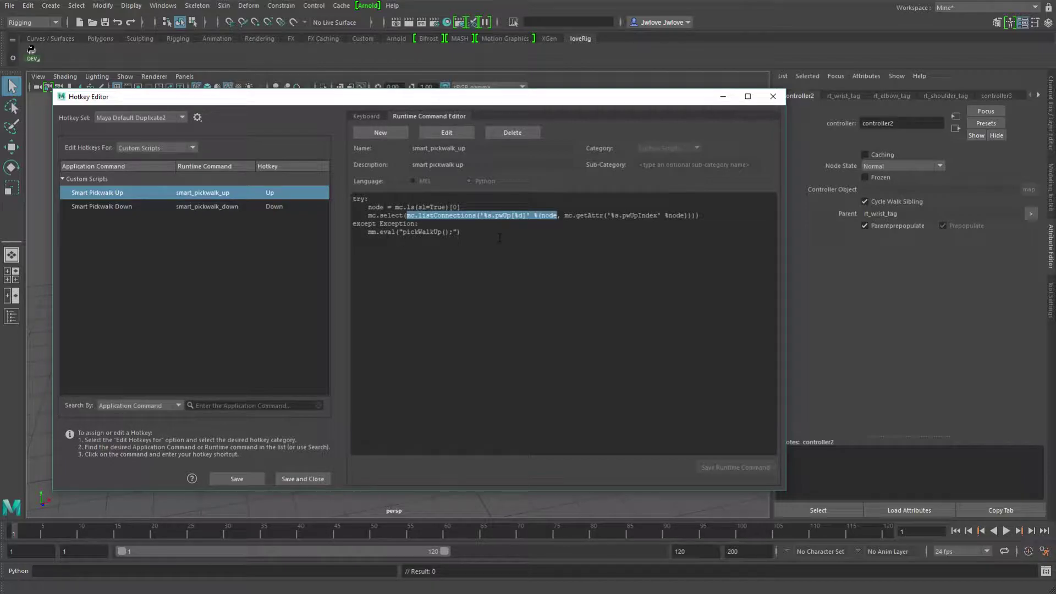
mouse_move(468, 99)
left_mouse_down()
mouse_move(640, 96)
mouse_move(631, 85)
mouse_move(567, 88)
mouse_move(573, 82)
mouse_move(474, 99)
left_mouse_up()
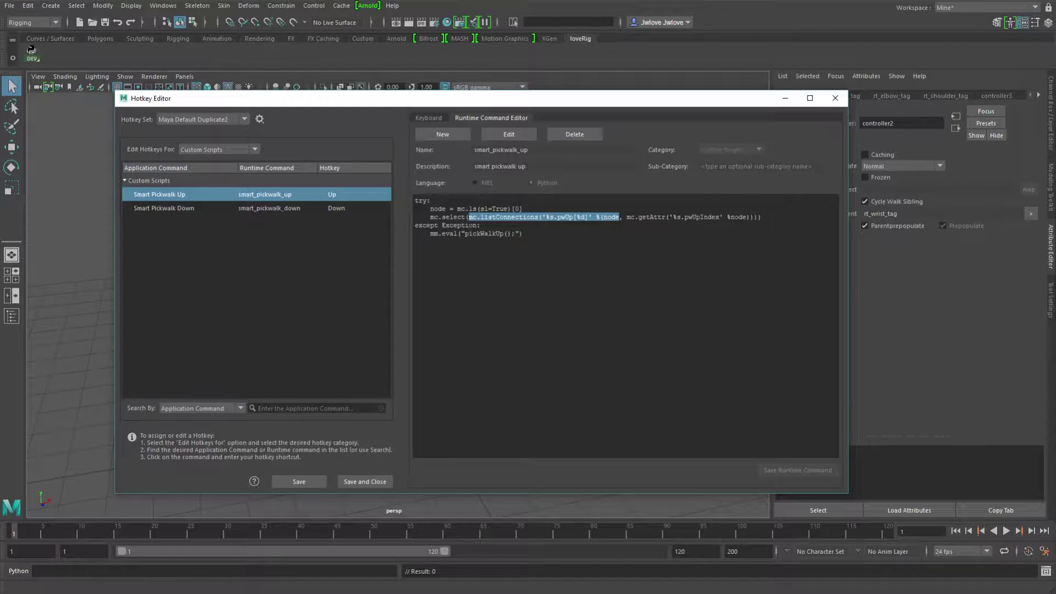
Bring up the Script Editor, highlight the maya.cmds and maya.mel import lines above the pick walk code, and dismiss it
left_click_drag(1055, 4, 742, 0)
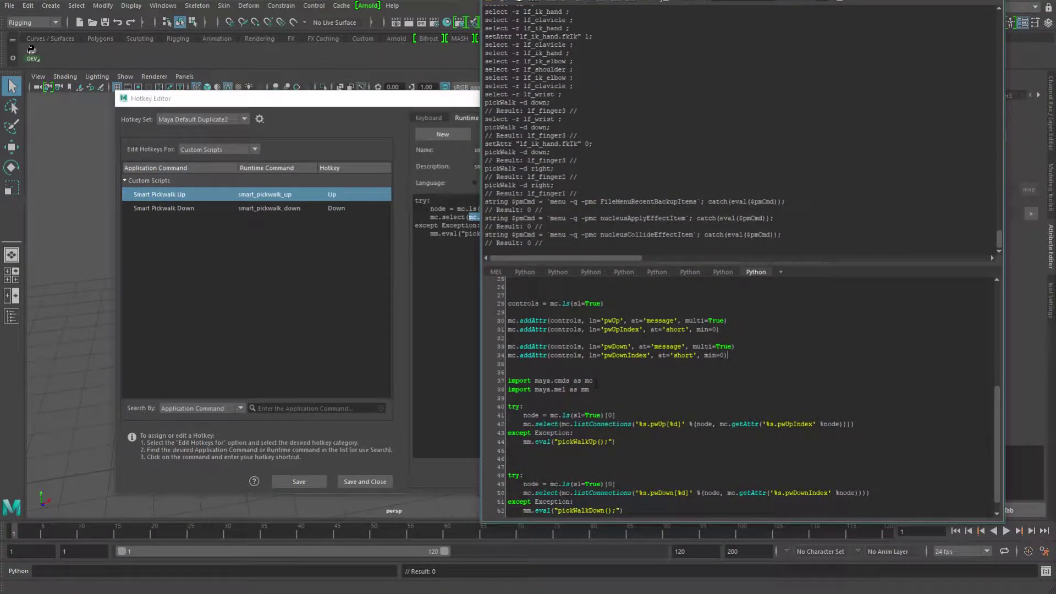
left_click_drag(593, 380, 508, 381)
left_click_drag(570, 1, 718, 1)
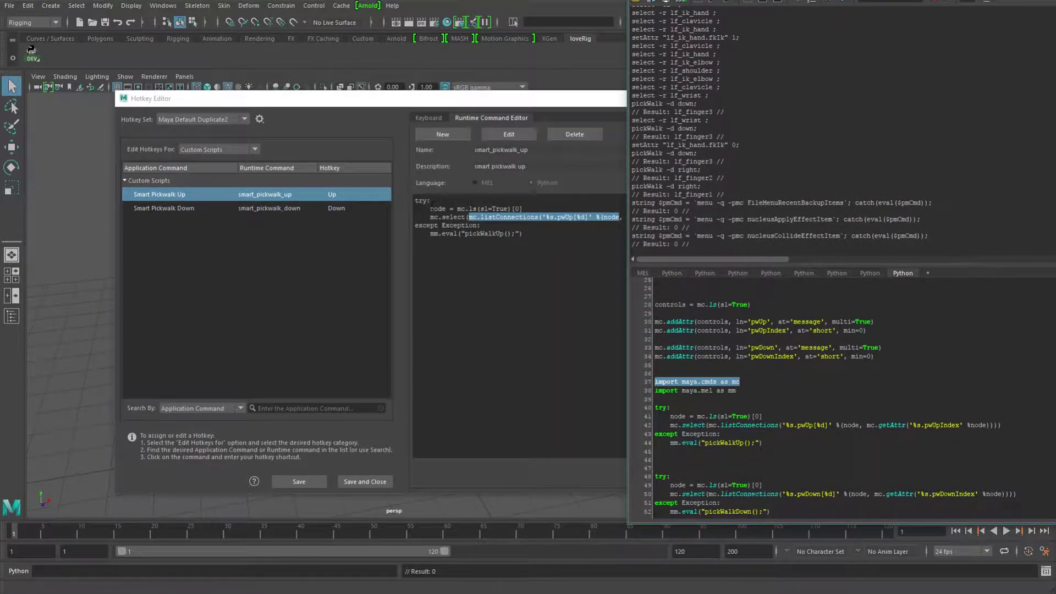
left_click_drag(737, 391, 654, 391)
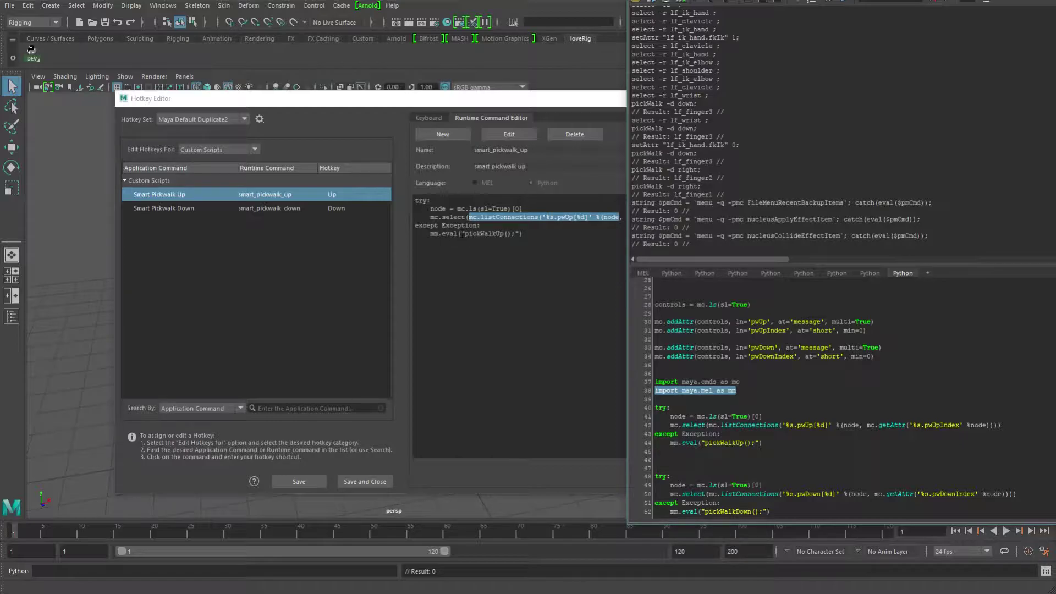
key("alt+F4")
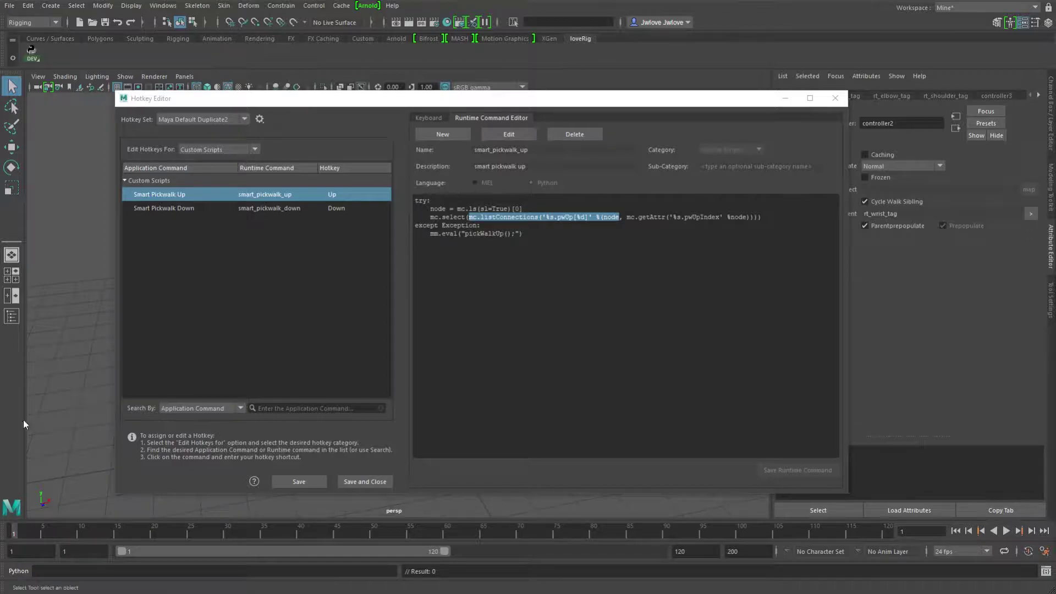
Switch to File Explorer and inspect the userSetup files in the Documents > maya > 2017 > scripts folder
key("alt+Tab")
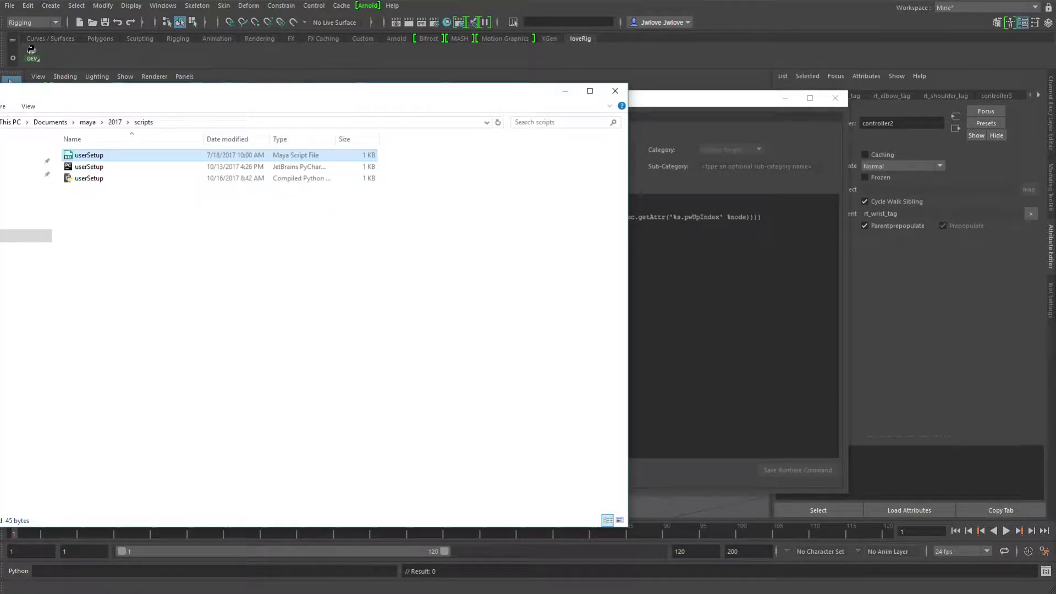
left_click(89, 167, "ctrl")
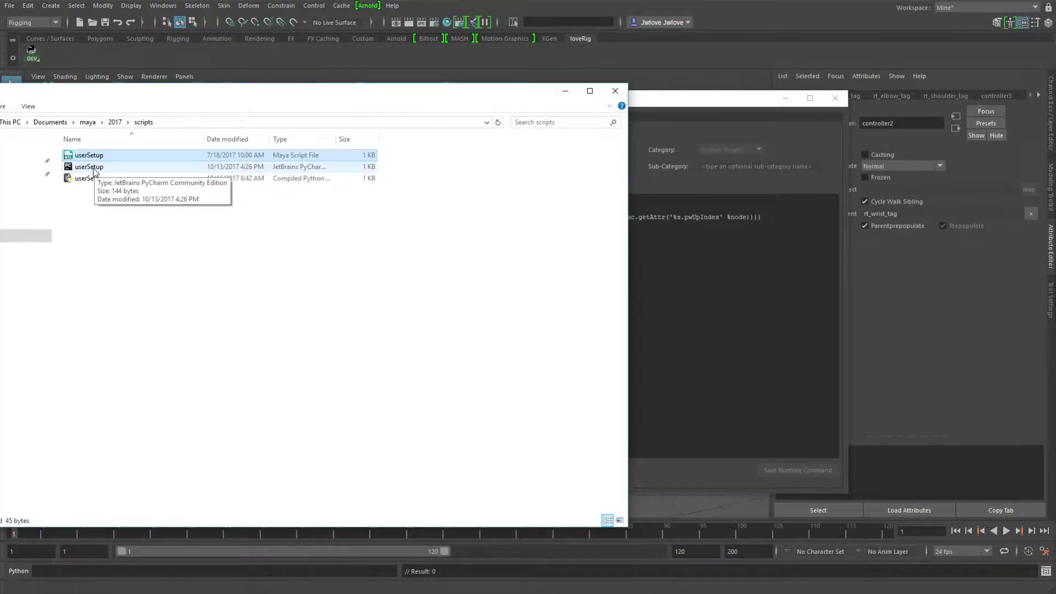
left_click(371, 167, "ctrl")
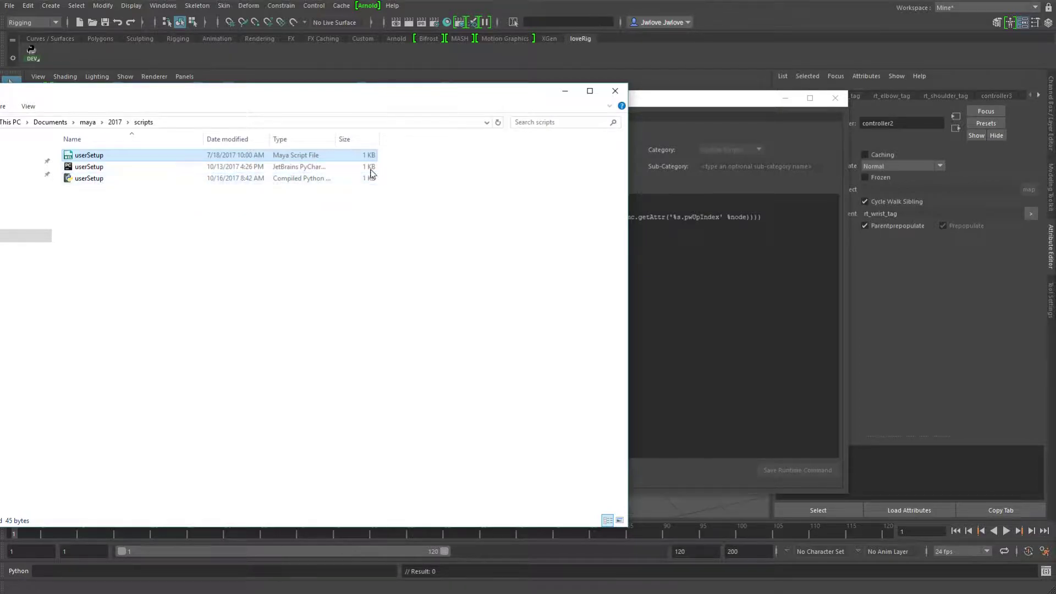
left_click(89, 155)
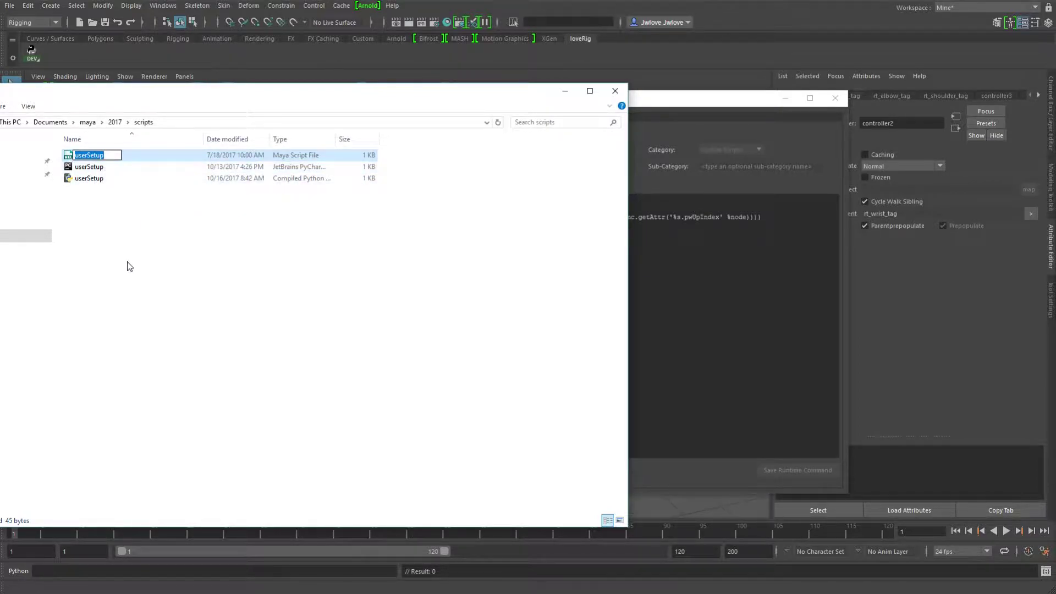
key("Escape")
right_click(101, 158)
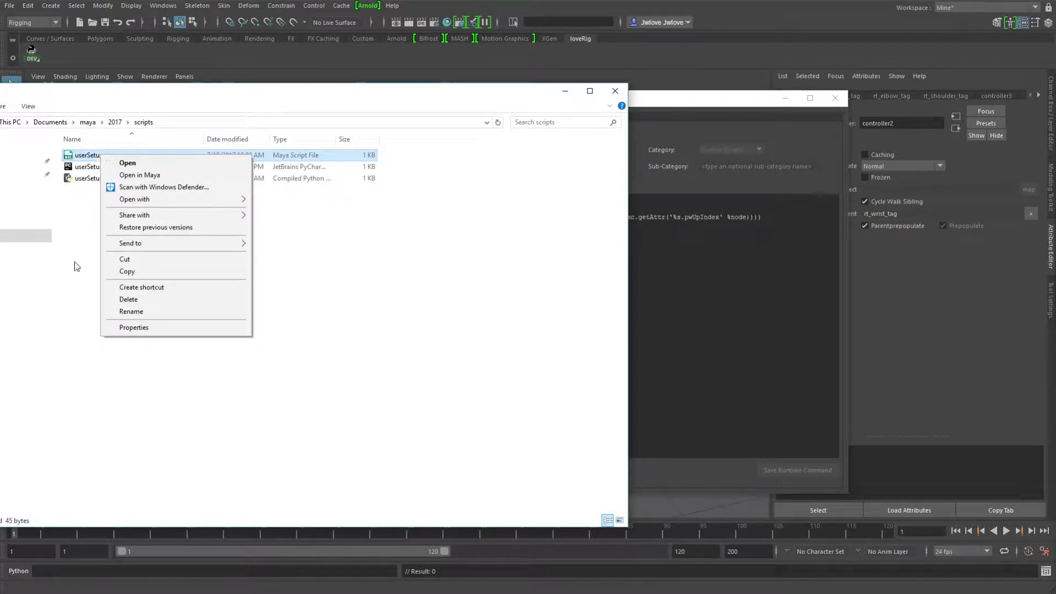
key("Escape")
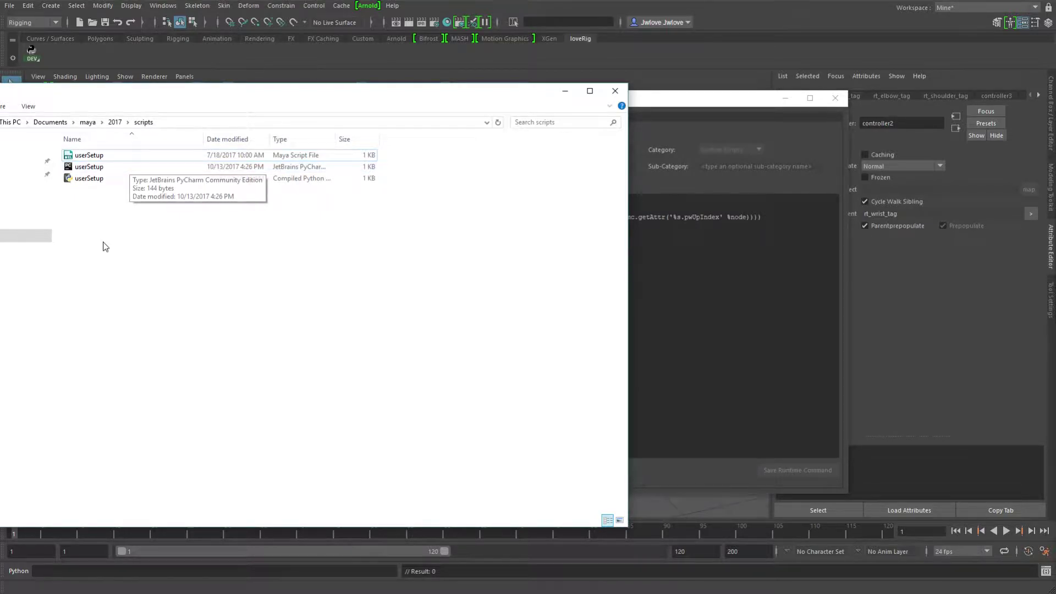
Open the userSetup Maya Script File from the scripts folder in Notepad
left_click(88, 157)
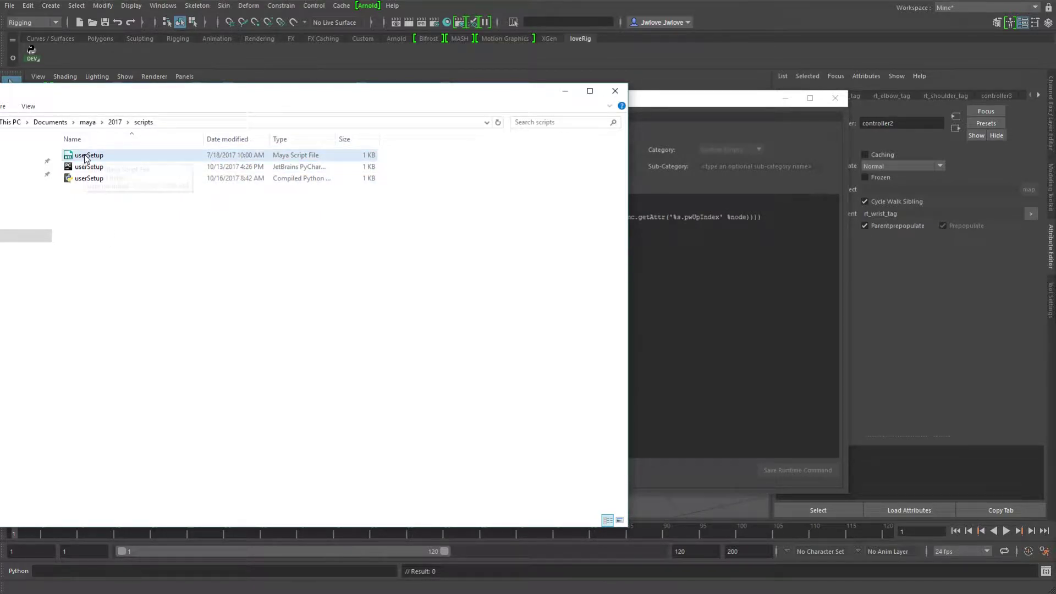
right_click(85, 156)
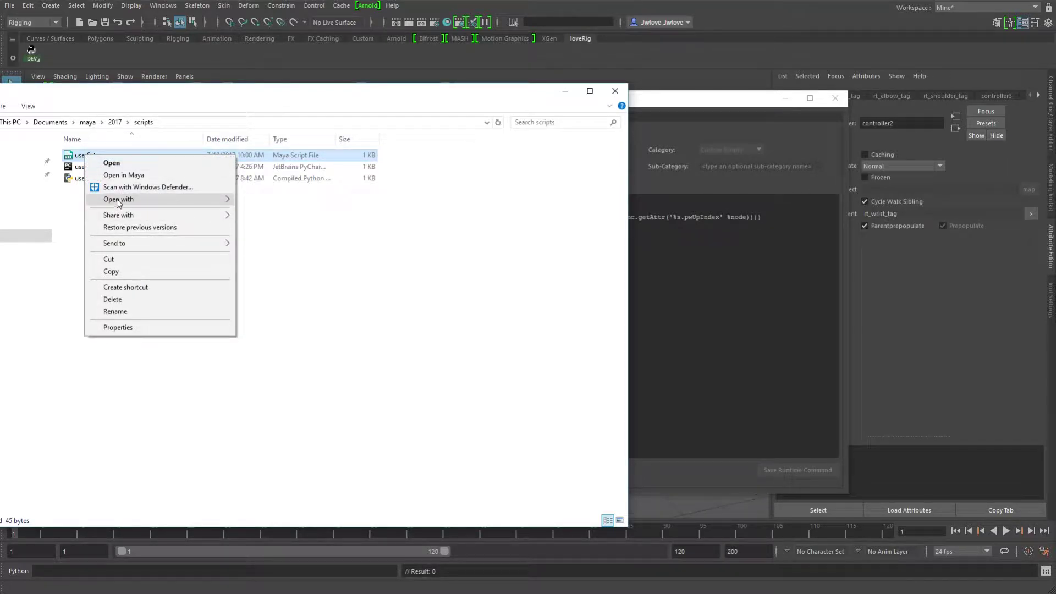
mouse_move(124, 200)
left_click(264, 201)
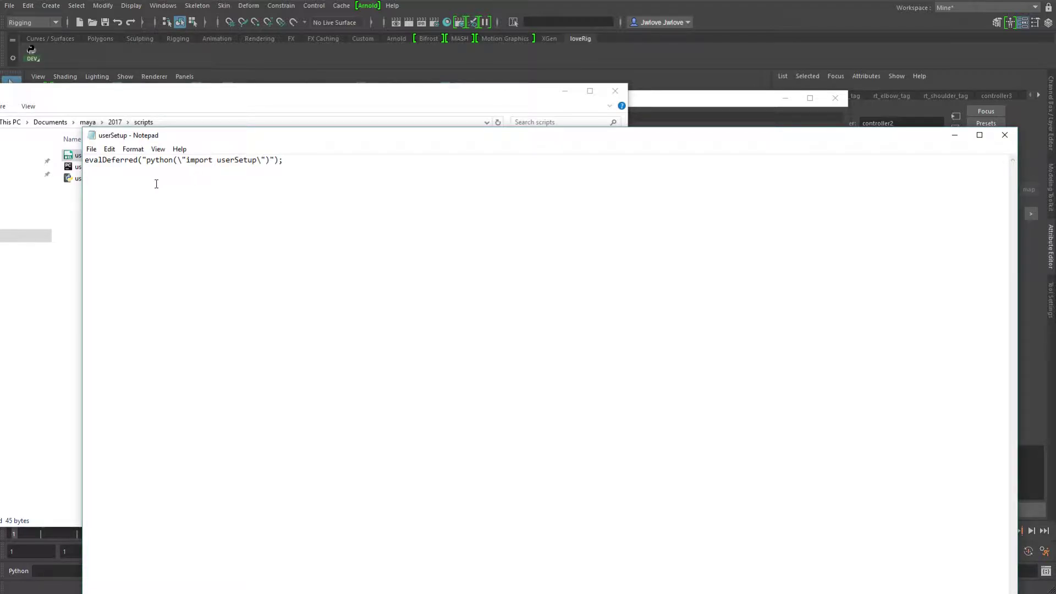
Highlight the userSetup module name and the import userSetup statement within the evalDeferred line in Notepad
double_click(218, 161)
left_click_drag(223, 138, 260, 193)
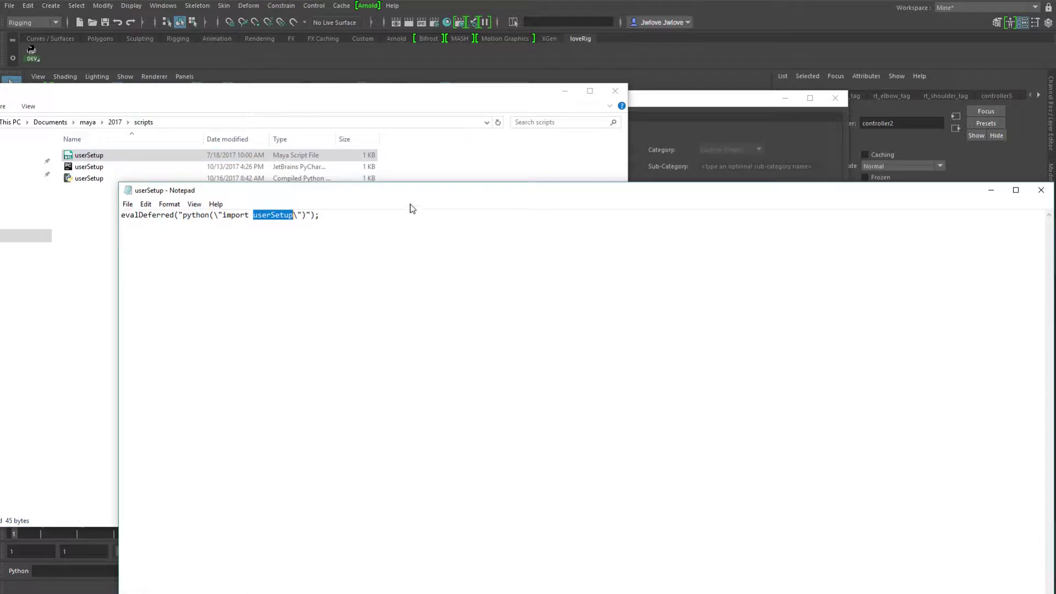
left_click_drag(420, 193, 398, 200)
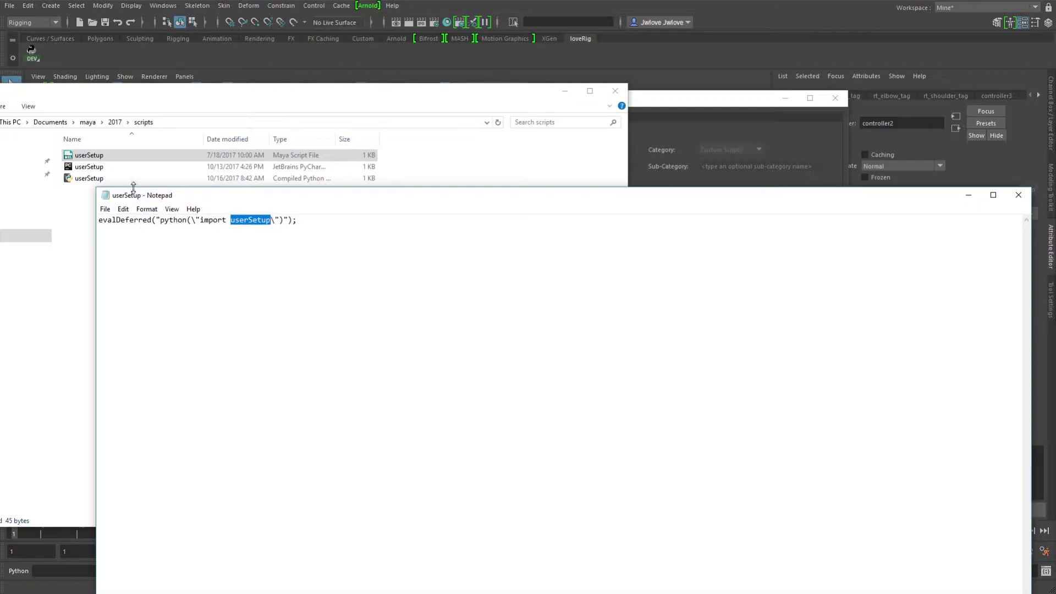
left_click_drag(160, 220, 271, 220)
left_click(200, 221)
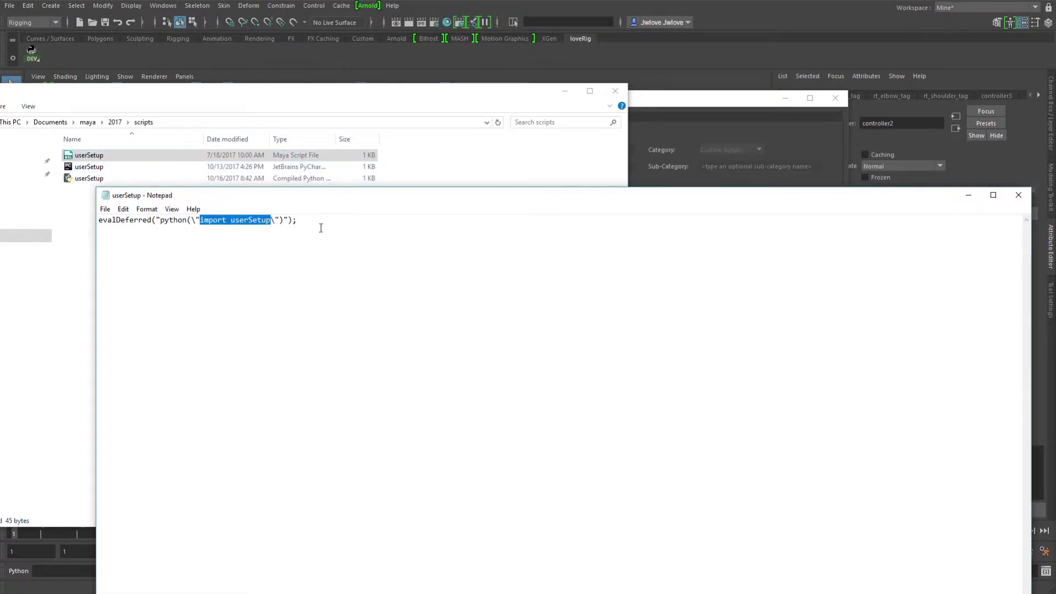
left_click_drag(317, 221, 98, 219)
left_click(220, 256)
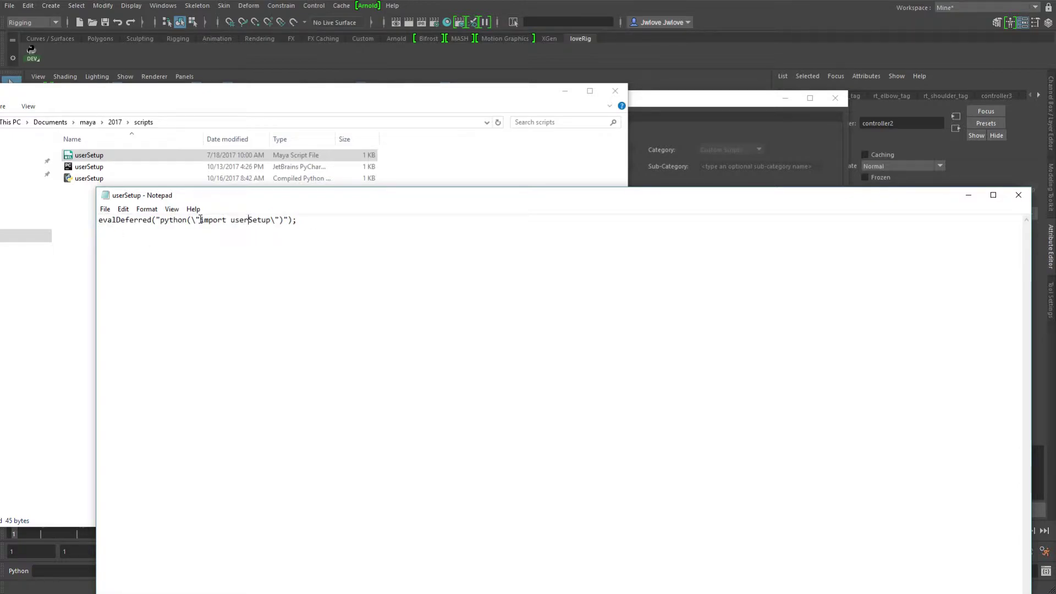
left_click_drag(200, 220, 270, 220)
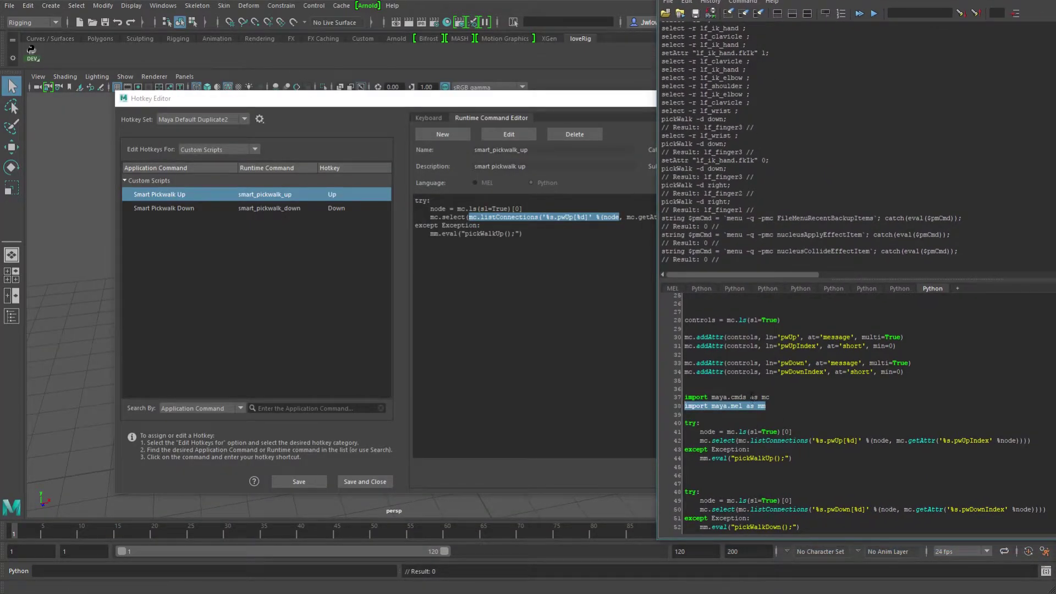
Highlight the import maya.cmds as mc and import maya.mel as mm lines in Maya's Script Editor, comparing them with the userSetup file
left_click_drag(771, 399, 684, 397)
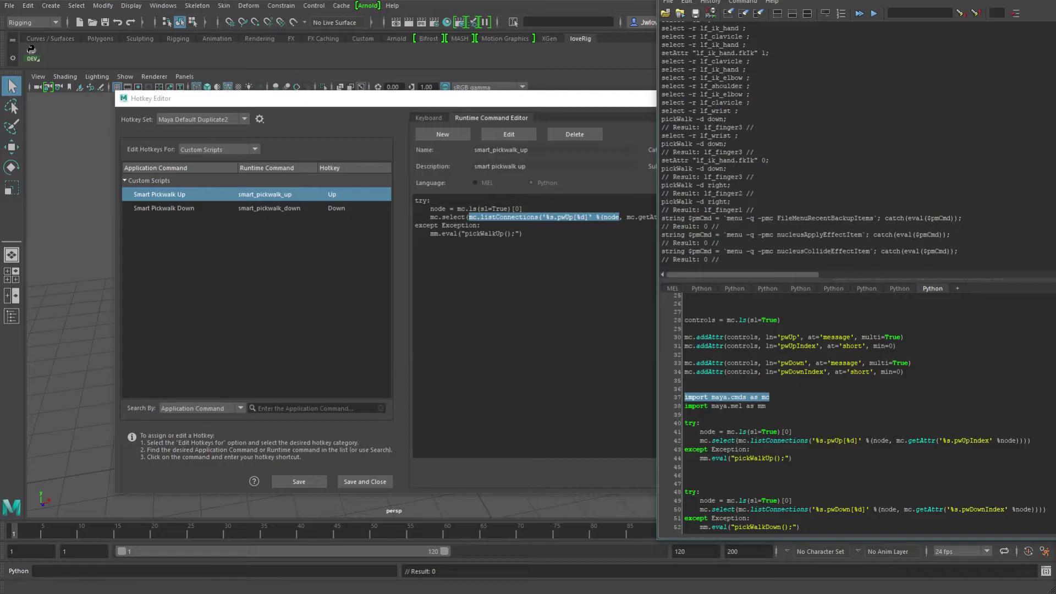
key("alt+Tab")
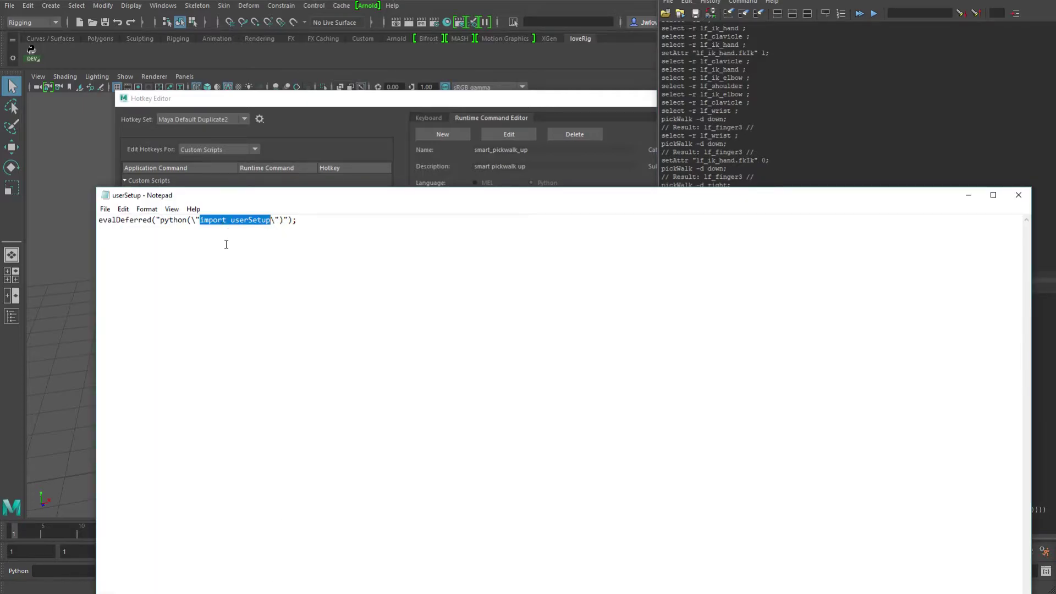
key("alt+Tab")
left_click_drag(767, 406, 686, 406)
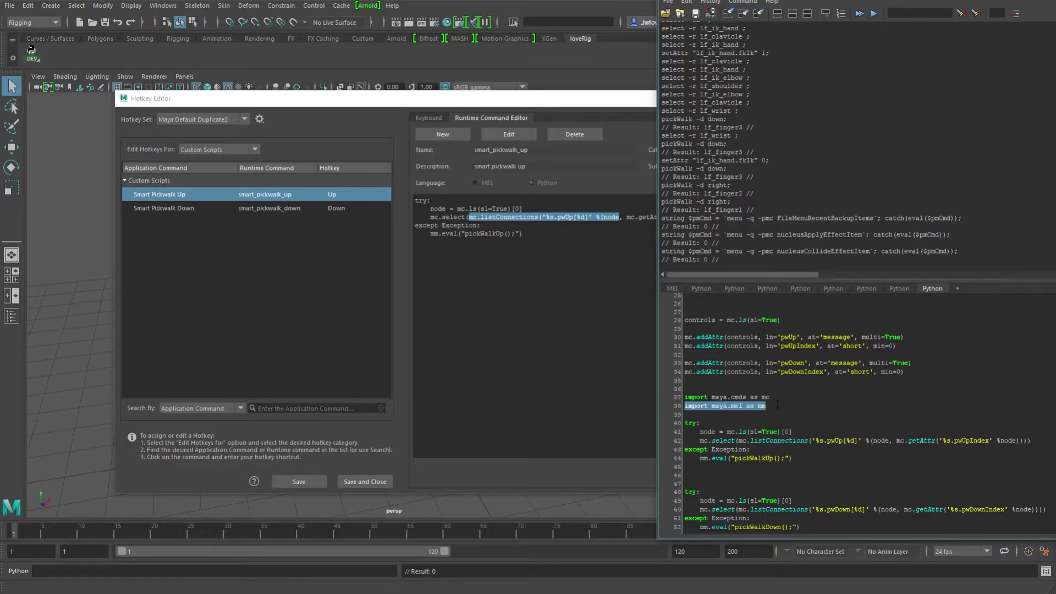
left_click_drag(776, 406, 685, 396)
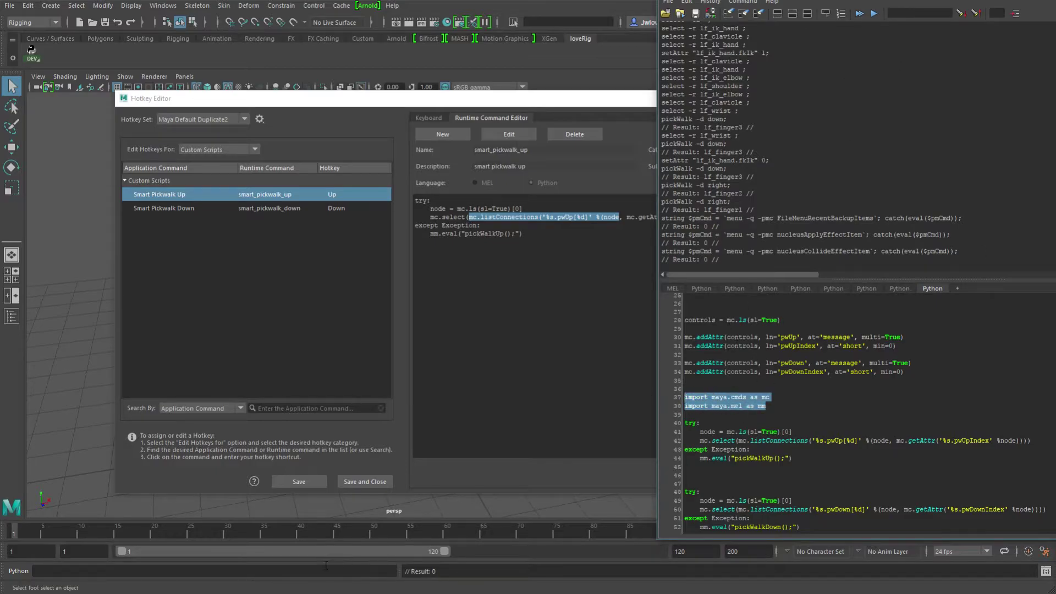
Return to the userSetup Notepad window and close it, then close Maya's Hotkey Editor
left_click(286, 593)
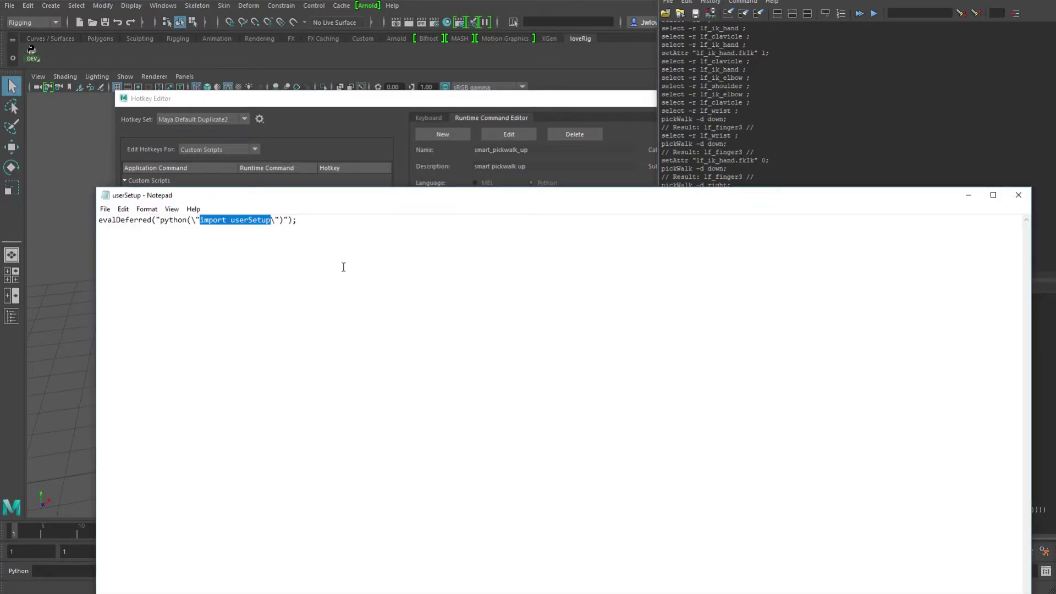
left_click_drag(360, 196, 323, 116)
left_click(980, 114)
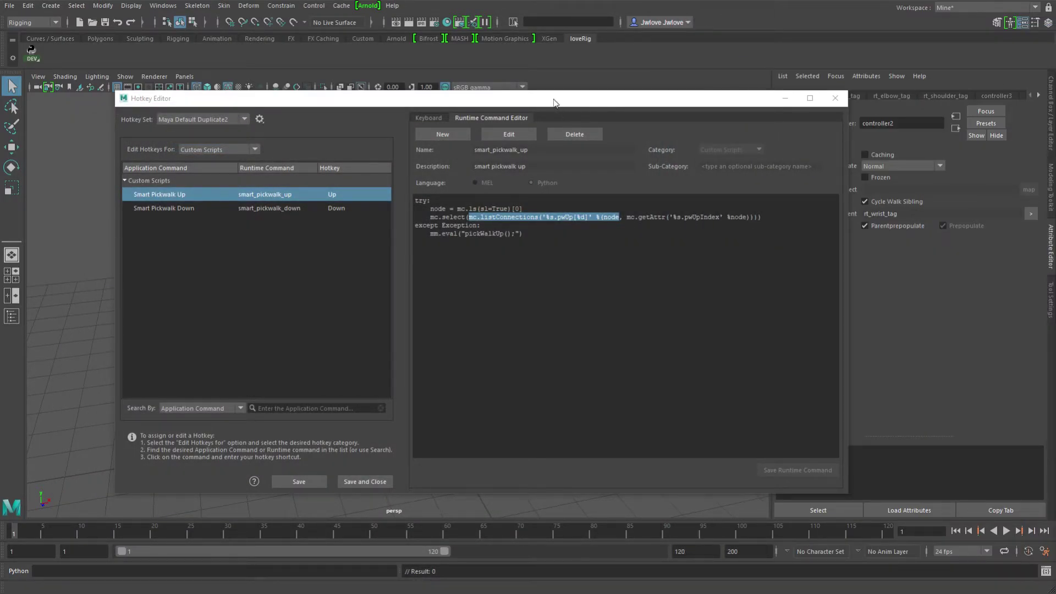
left_click(835, 99)
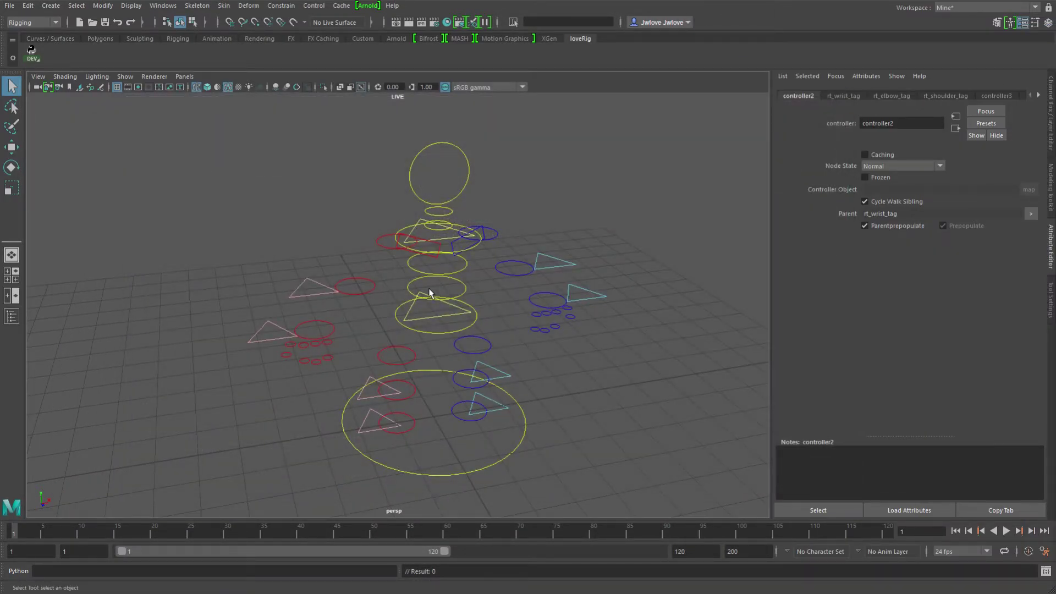
Select lf_clavicle on the rig, then alternate between selecting lf_ik_hand and the left wrist and elbow FK controls
left_click_drag(558, 304, 453, 256, "alt")
left_click(449, 247)
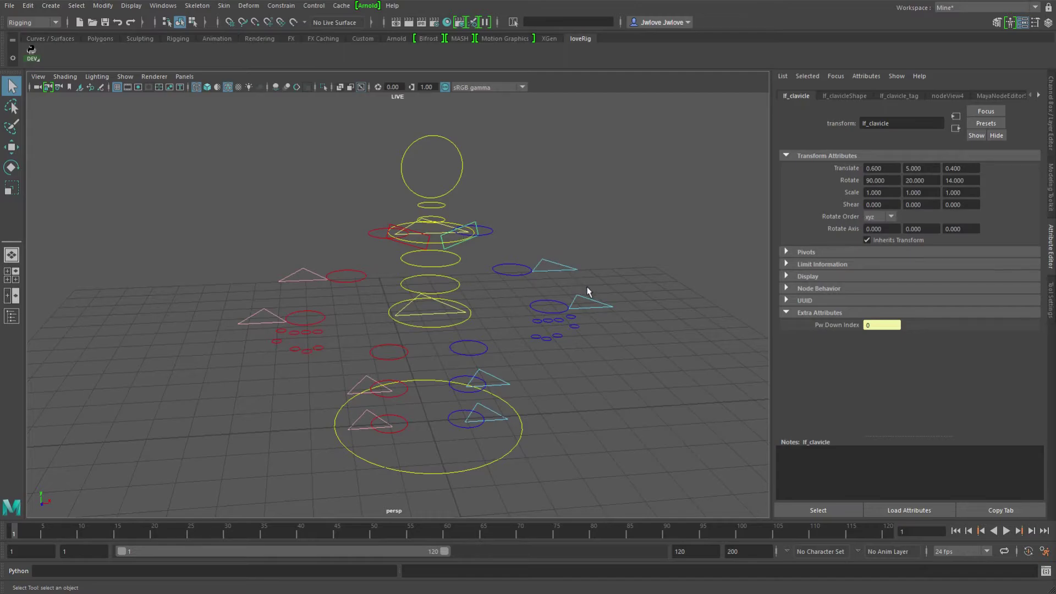
left_click_drag(591, 287, 592, 319)
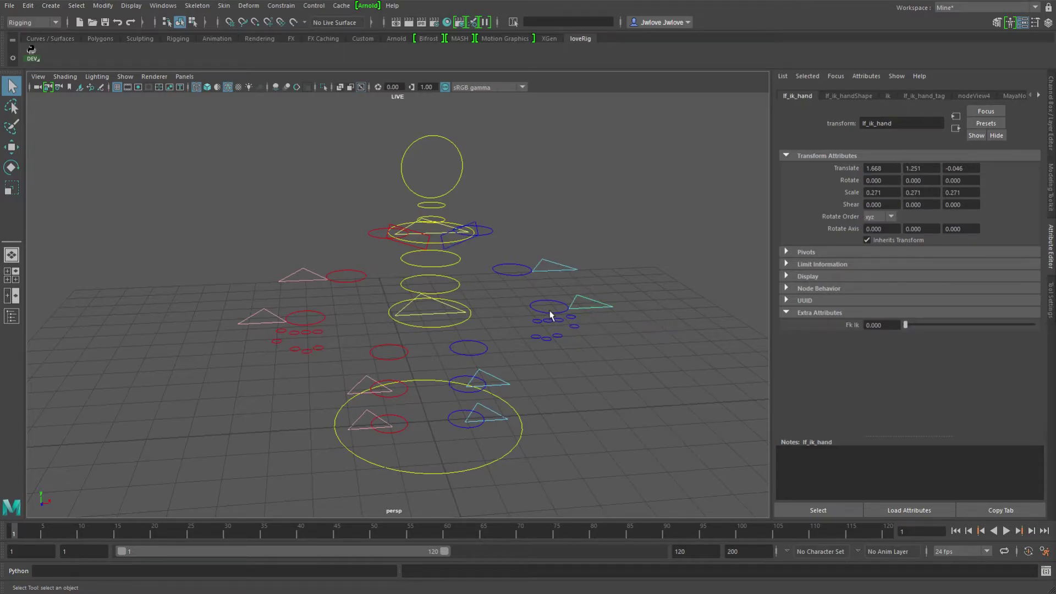
left_click(512, 274)
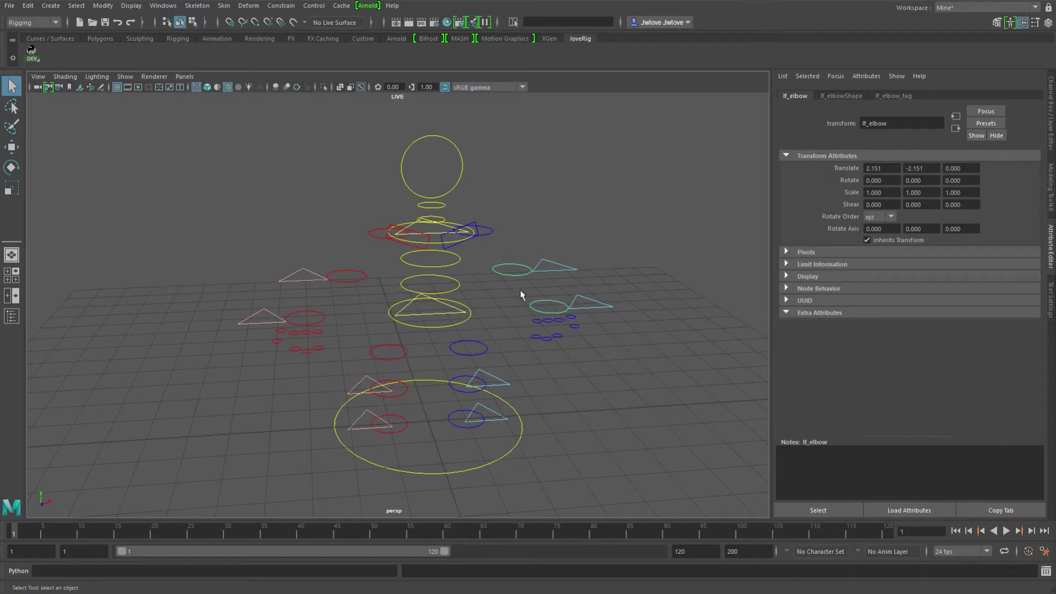
left_click_drag(618, 295, 599, 321)
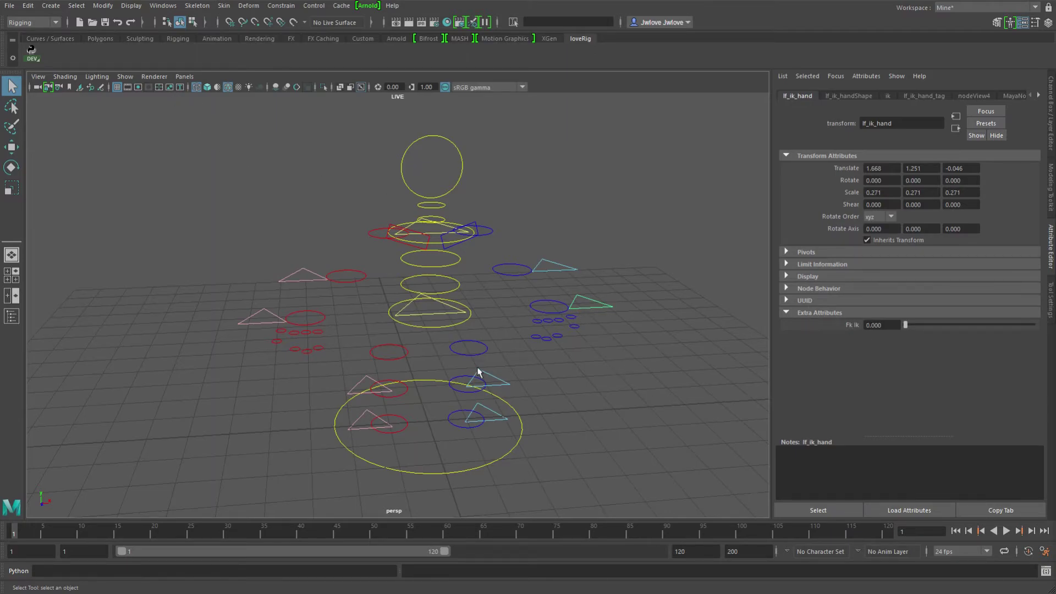
left_click_drag(535, 296, 540, 301)
left_click(511, 277)
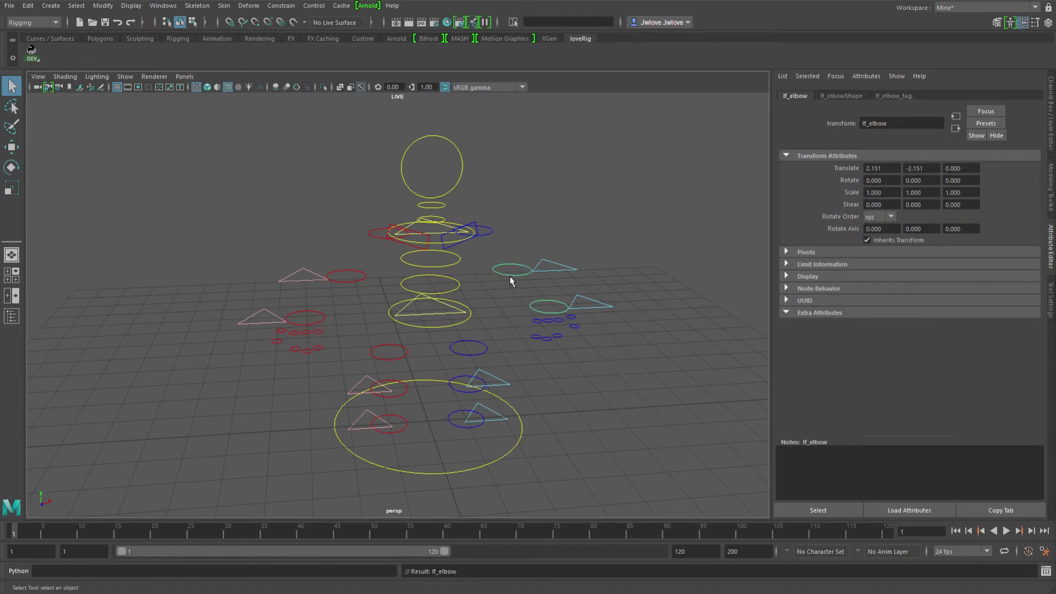